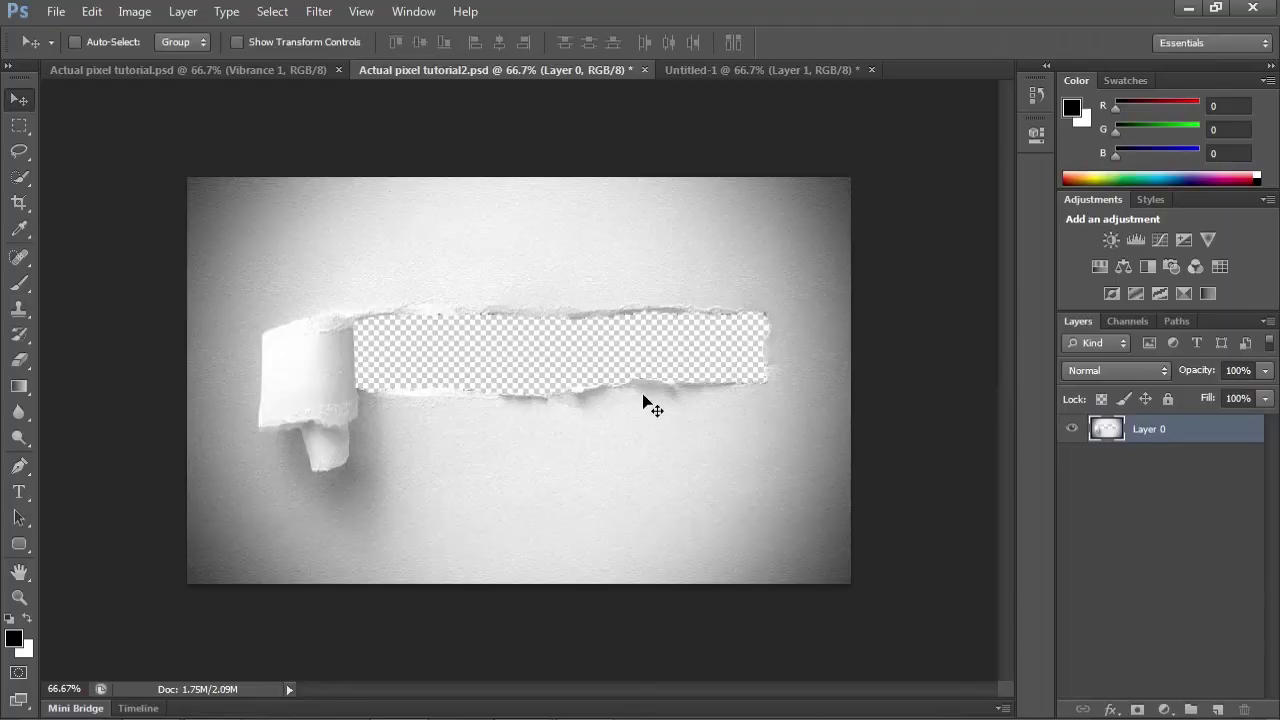
Bring the Untitled-1 document with the portrait photo to the front
click(743, 71)
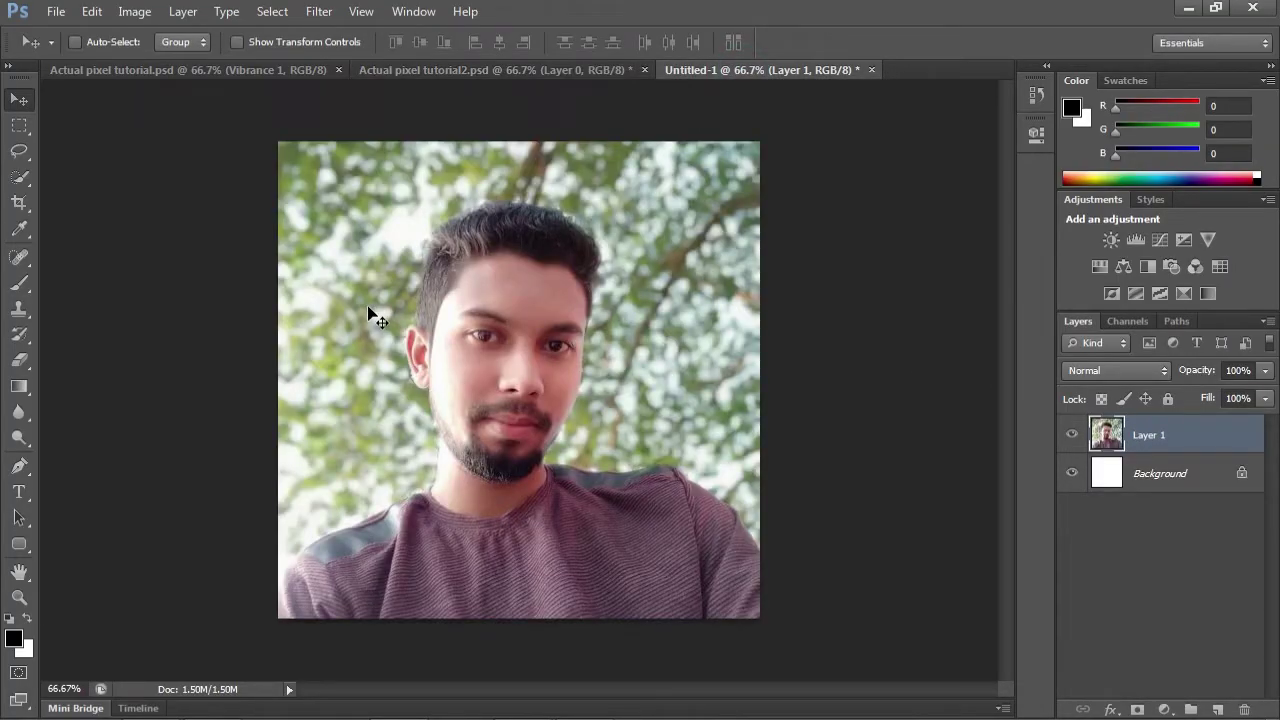
Quick-select the man's head, face, neck and both sides of his shirt
click(24, 180)
click(125, 176)
drag(520, 257, 525, 540)
drag(682, 562, 529, 554)
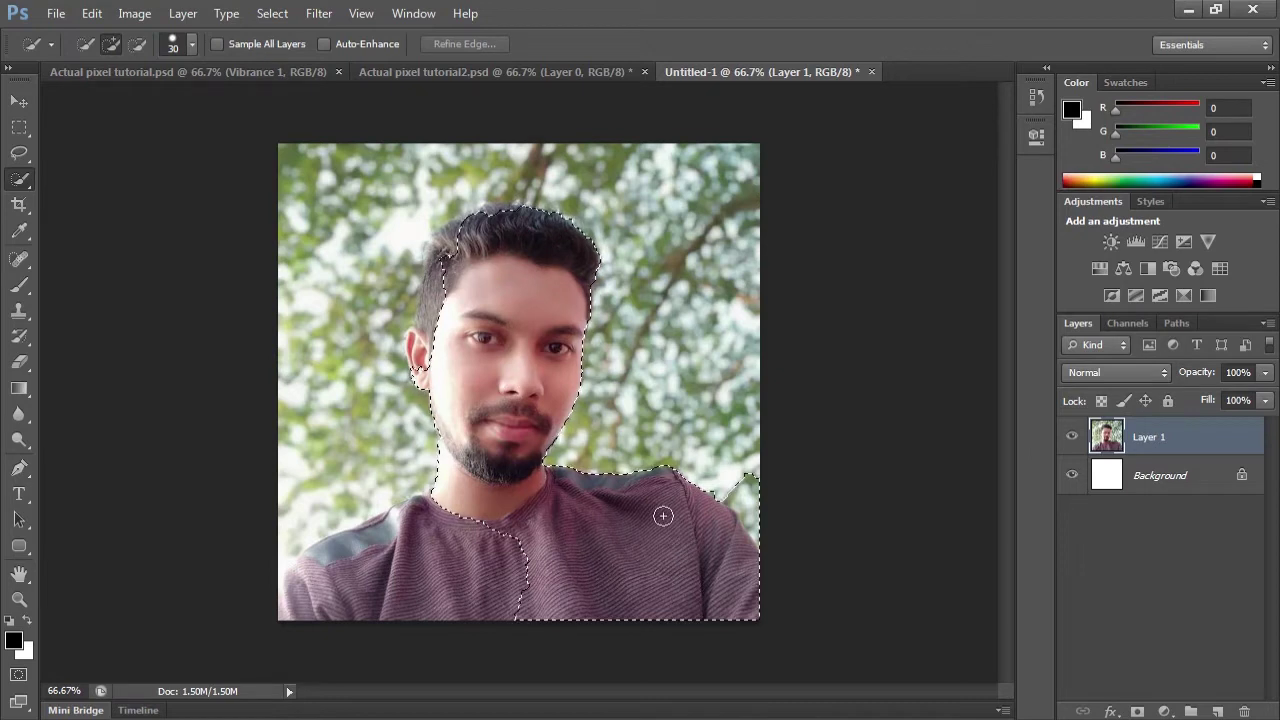
mouse_move(353, 590)
mouse_down()
mouse_move(313, 578)
mouse_move(290, 615)
mouse_up()
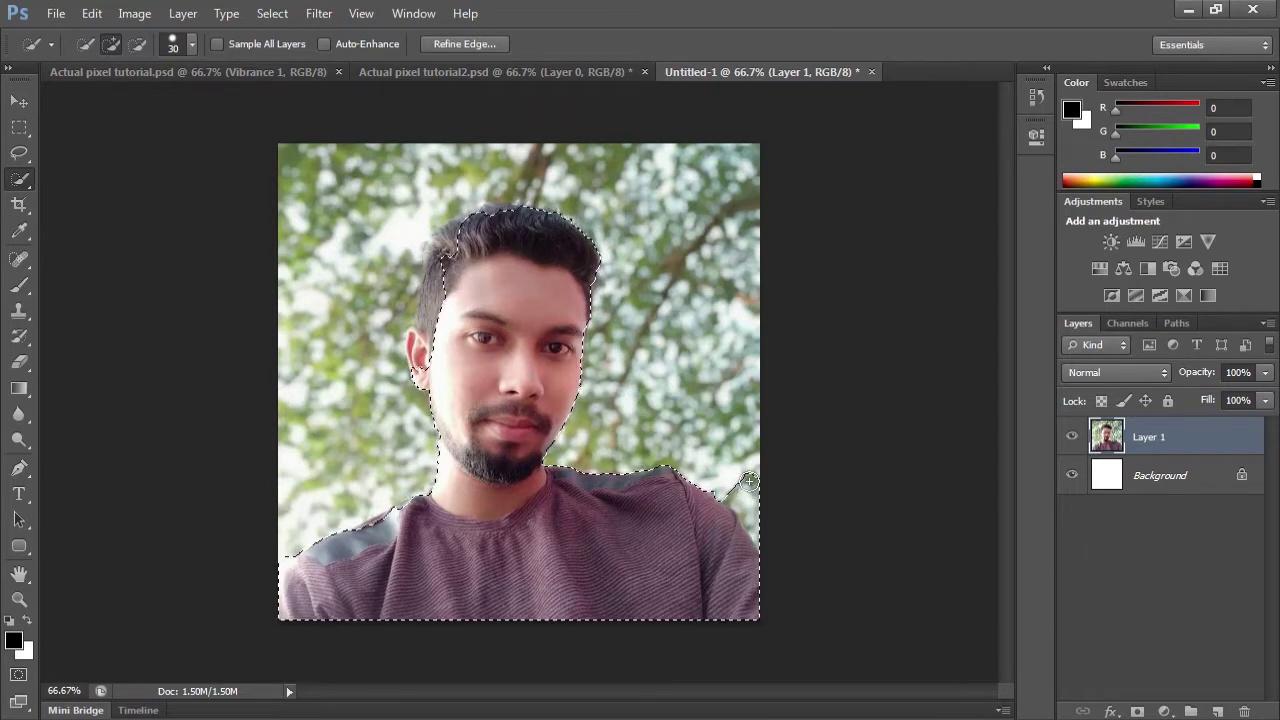
Clean up the selection edges around the shoulders, left ear and hair
alt+drag(734, 471, 760, 515)
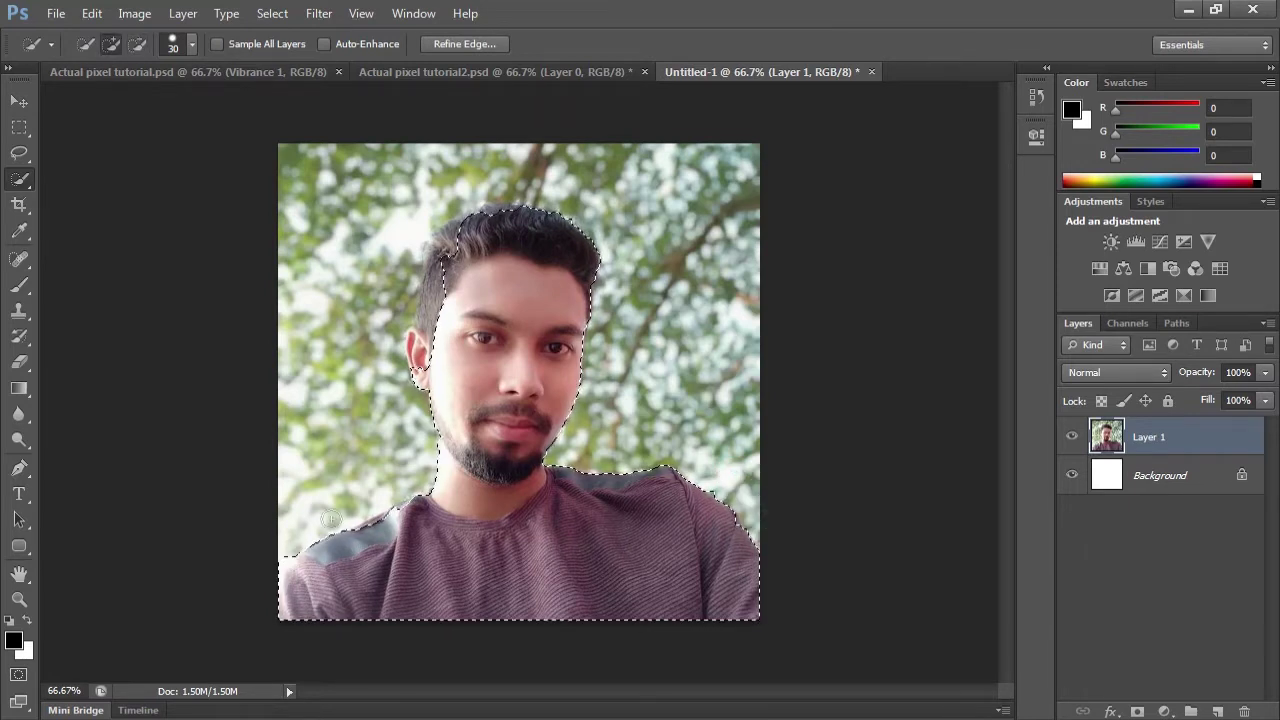
drag(375, 525, 432, 525)
drag(421, 362, 421, 338)
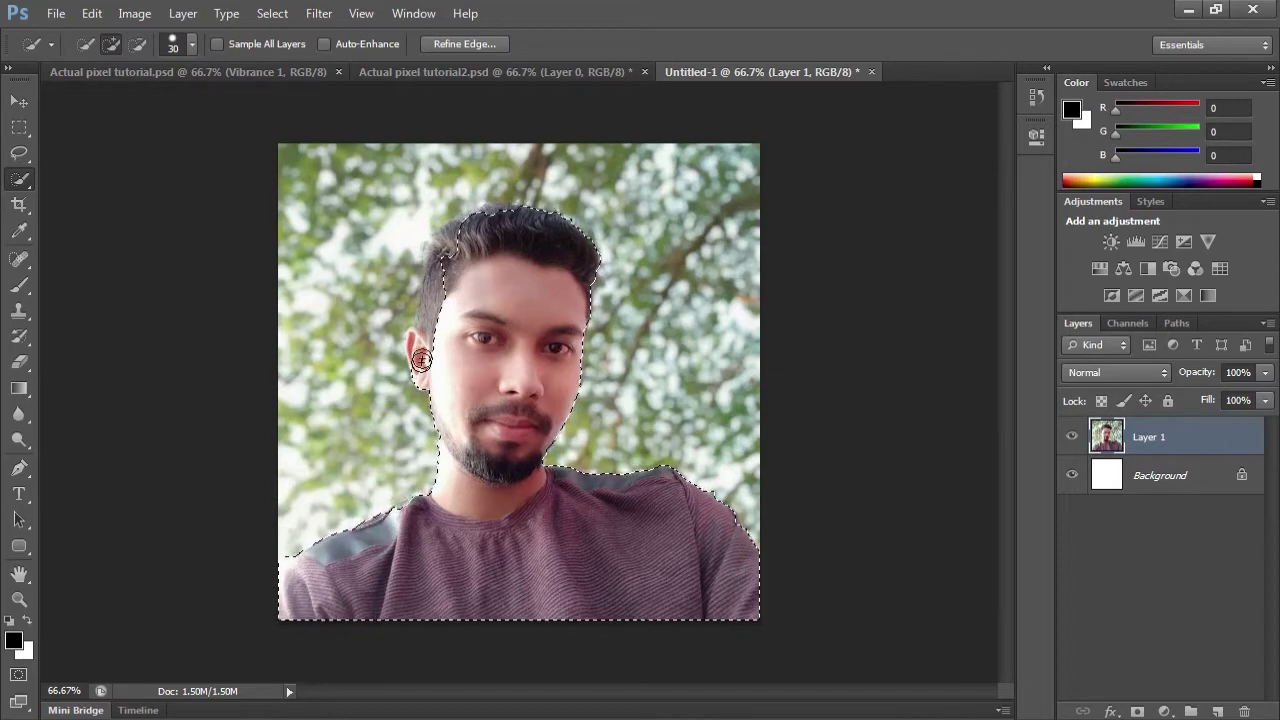
mouse_move(441, 283)
mouse_down()
mouse_move(450, 245)
mouse_move(439, 246)
mouse_up()
alt+click(390, 325)
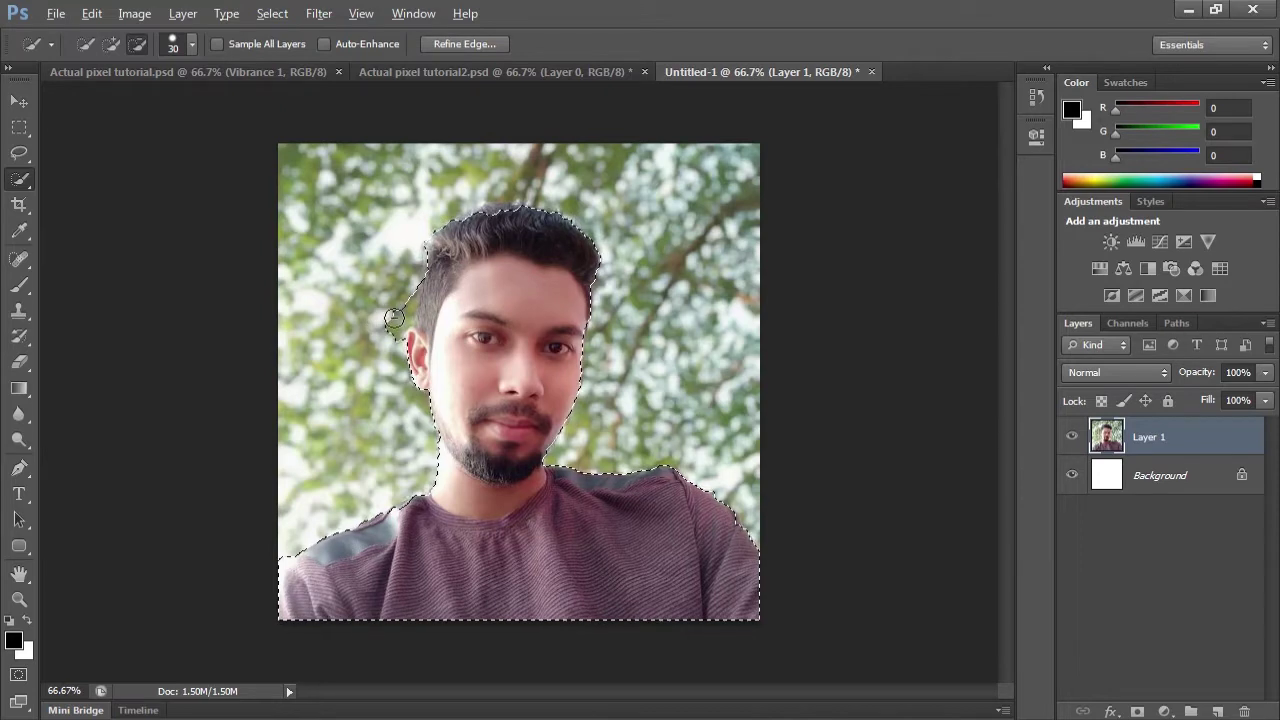
alt+click(400, 317)
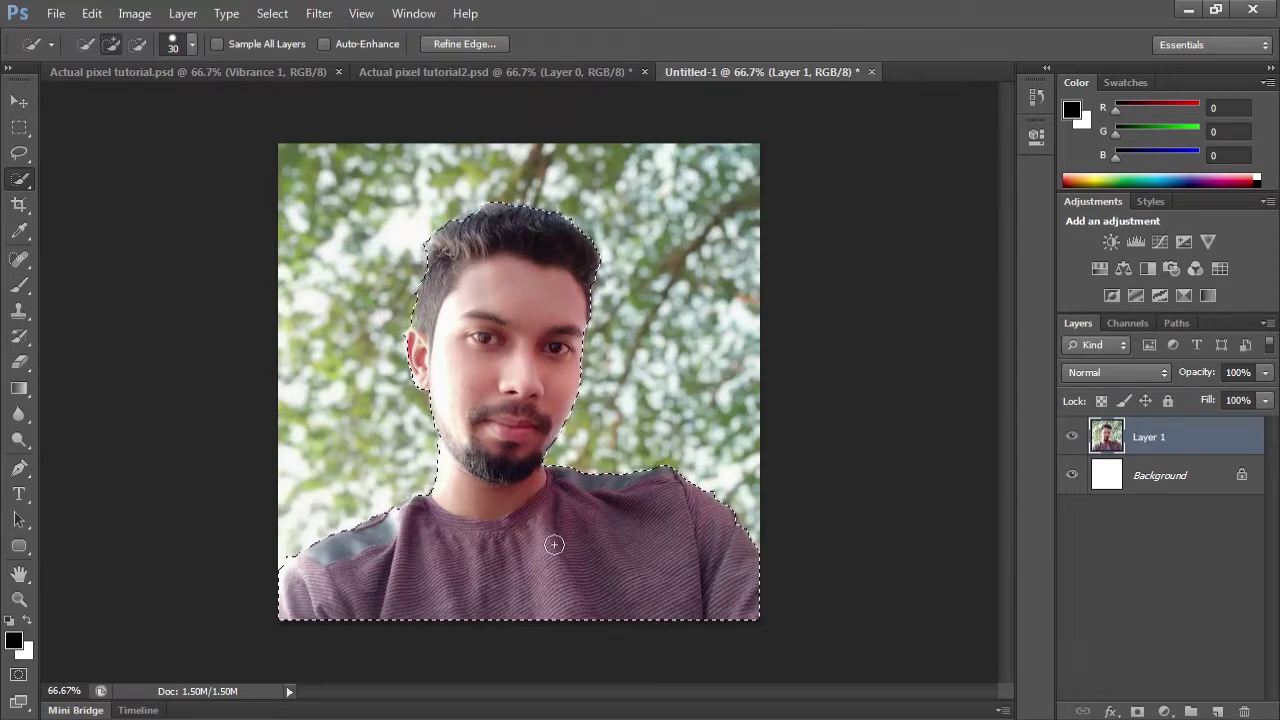
right_click(554, 544)
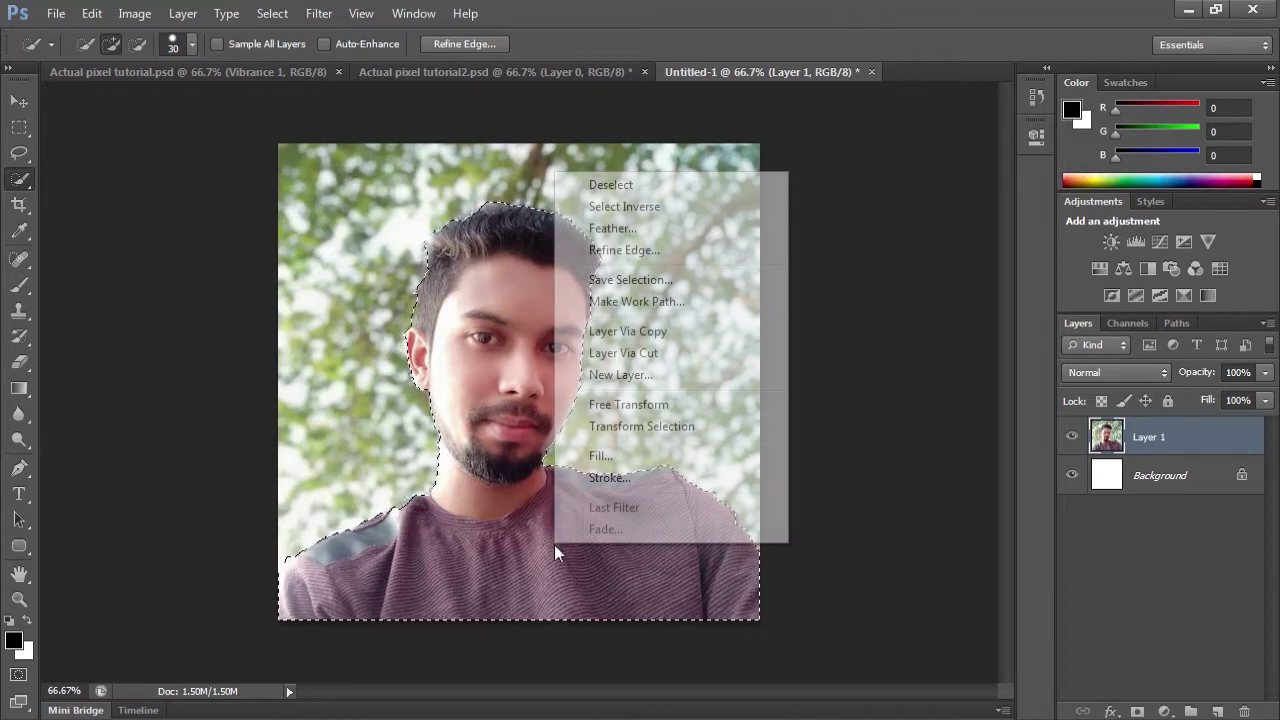
Set Refine Edge to Smart Radius, 42 px radius and 50% contrast
click(612, 252)
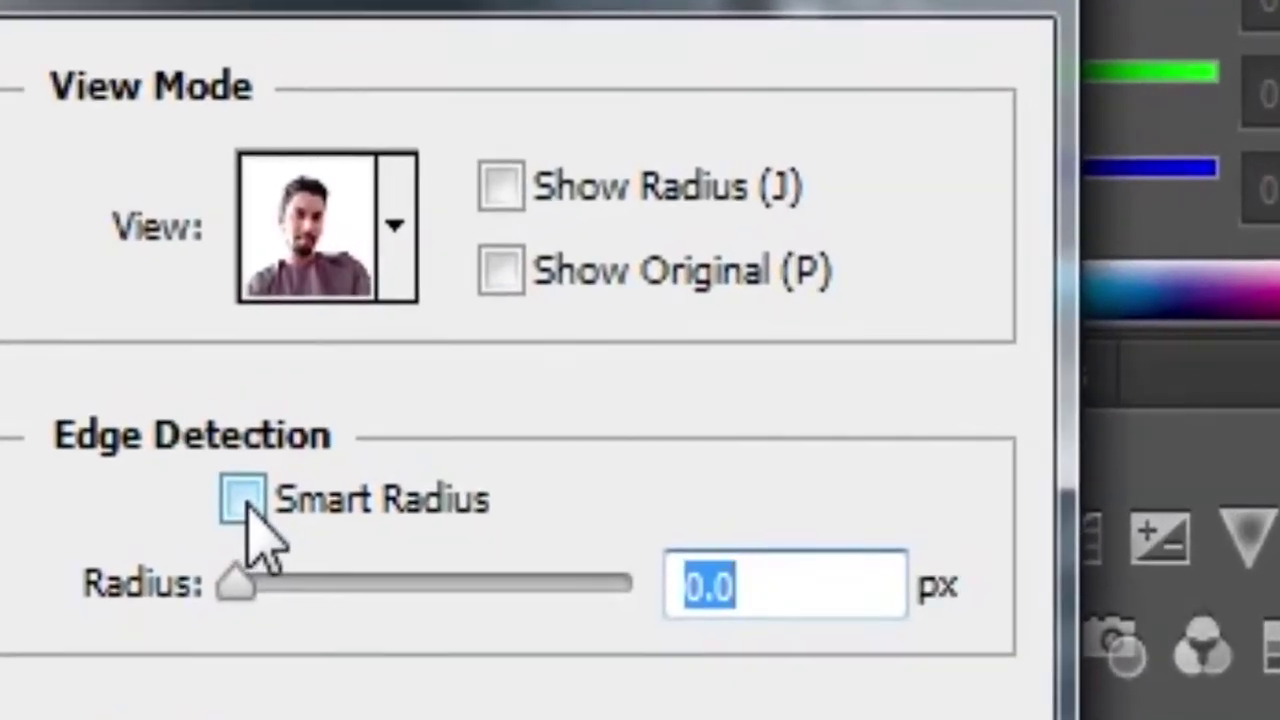
click(541, 388)
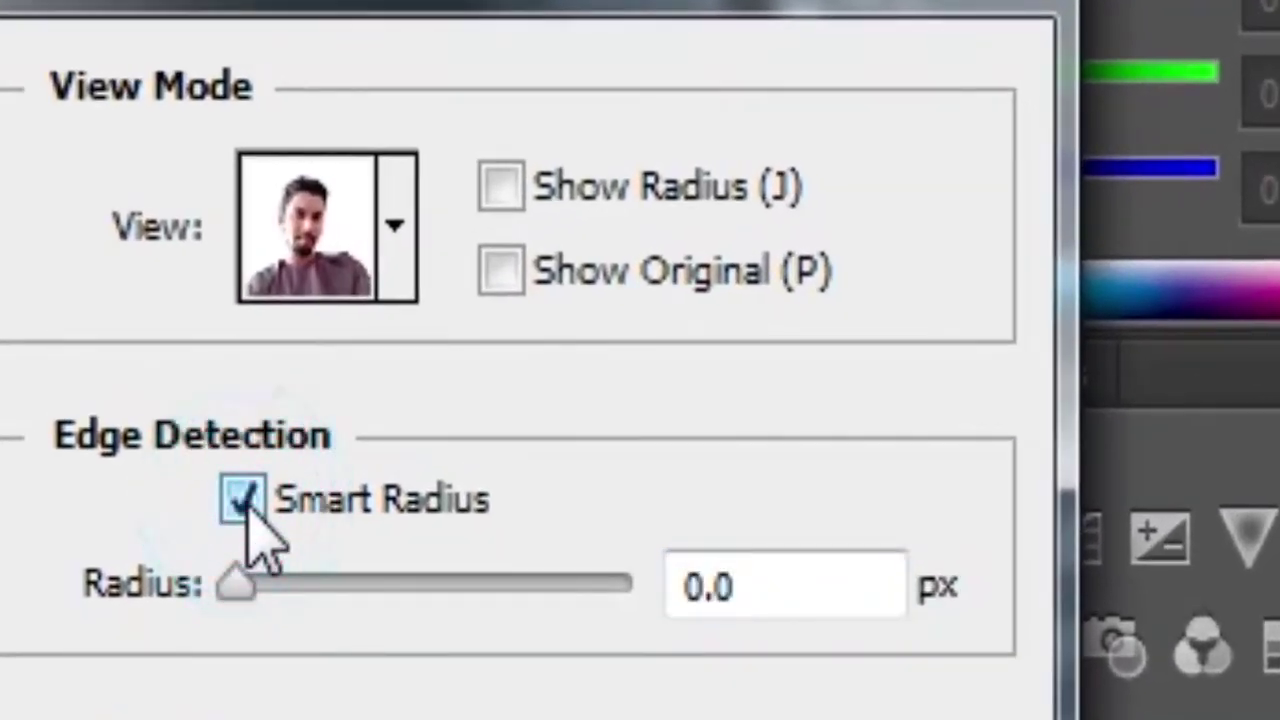
drag(240, 588, 458, 588)
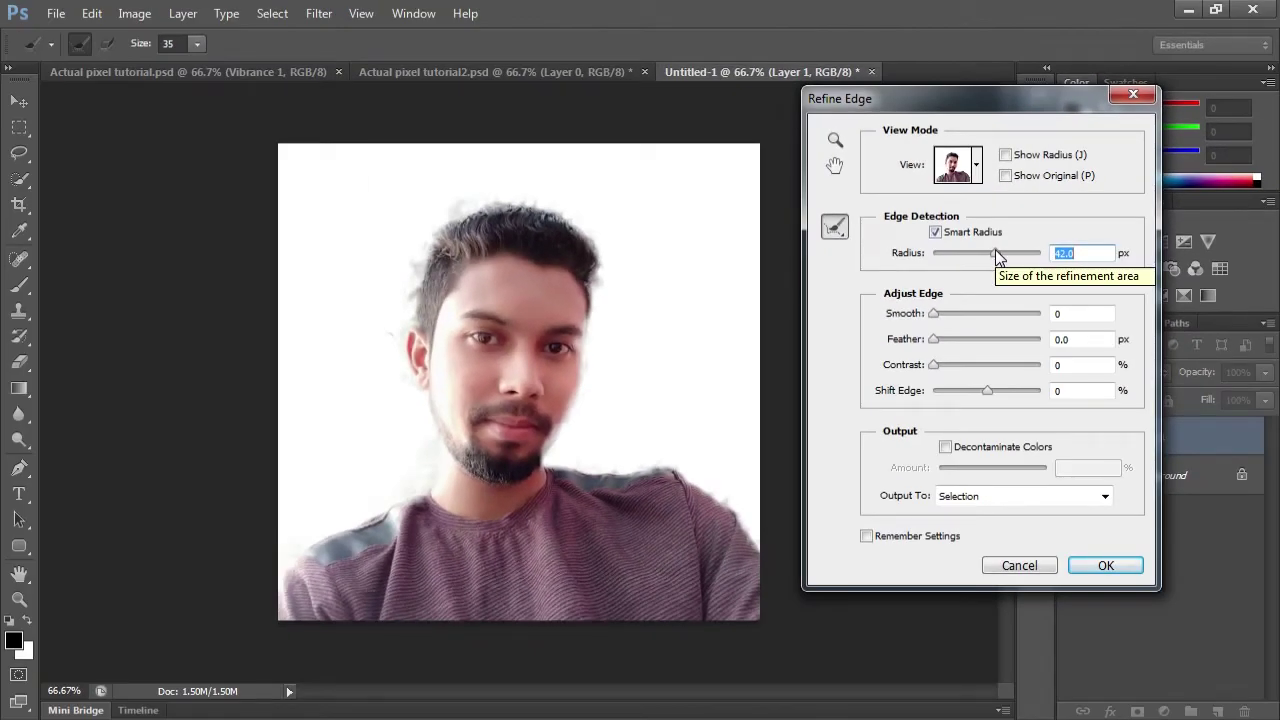
drag(933, 364, 986, 364)
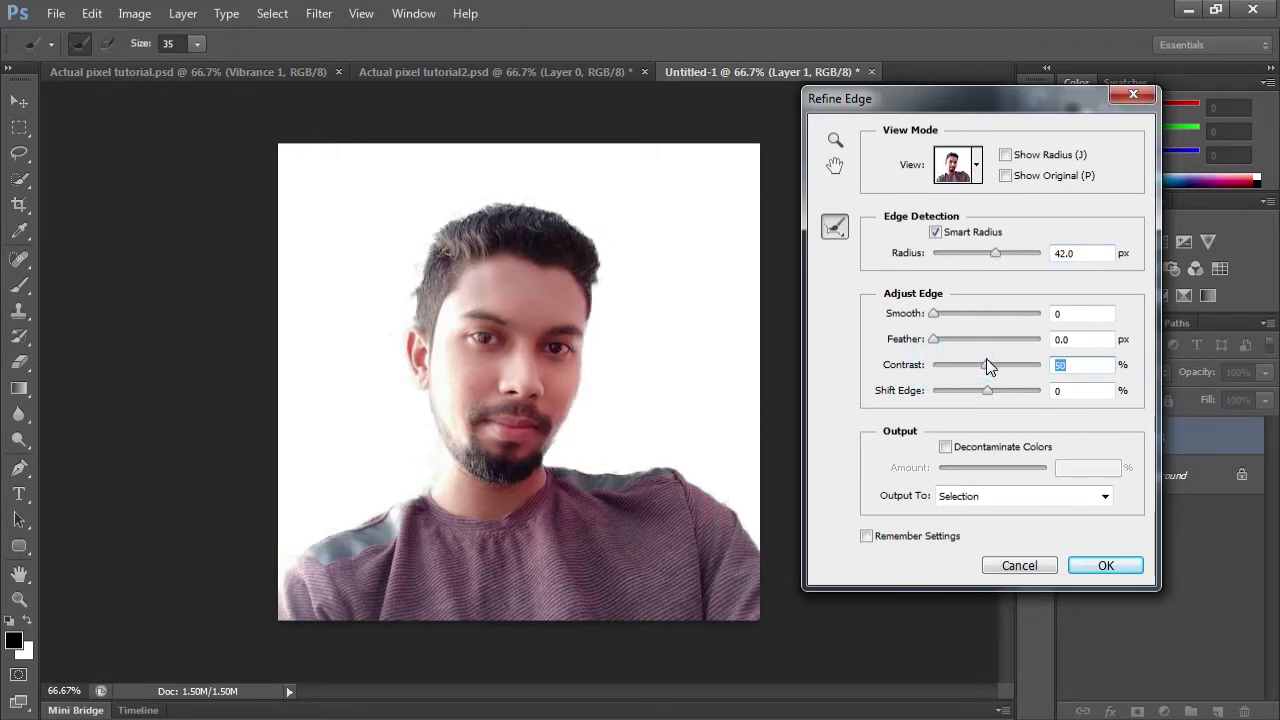
Brush the left and right hair edges, then output the cut-out to a new layer
drag(417, 268, 425, 245)
drag(598, 300, 562, 208)
drag(420, 291, 412, 252)
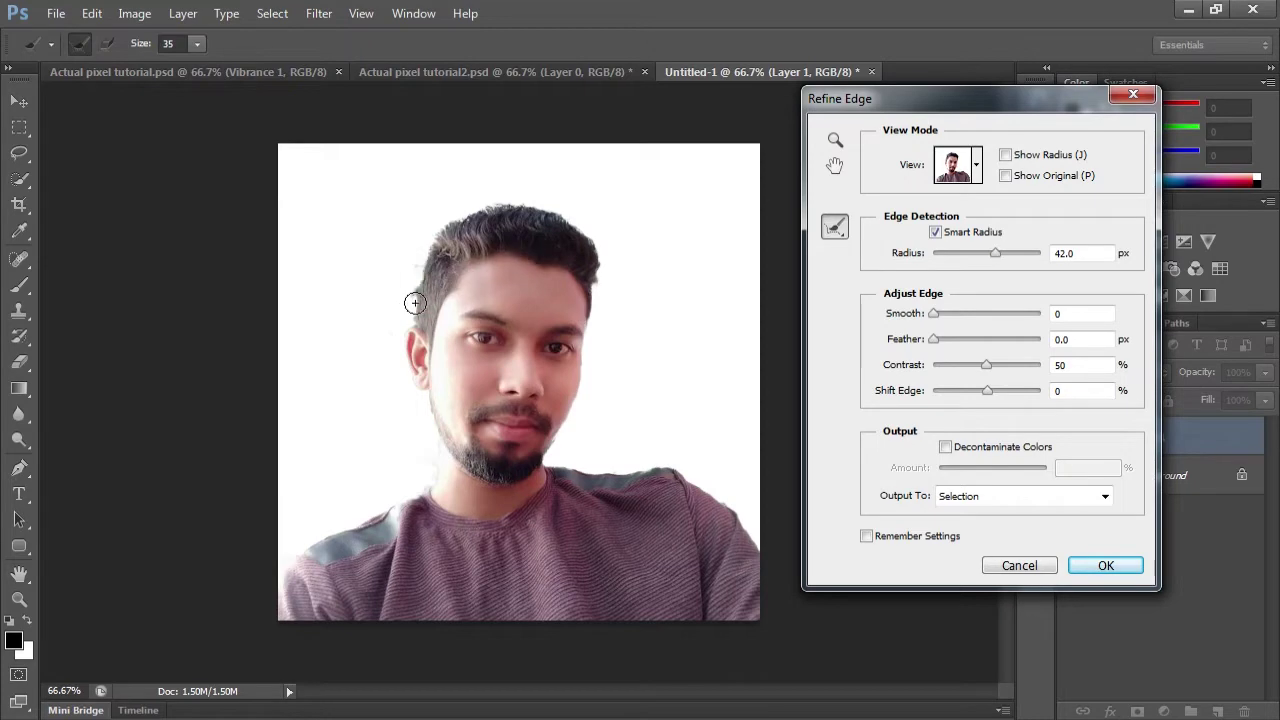
click(986, 499)
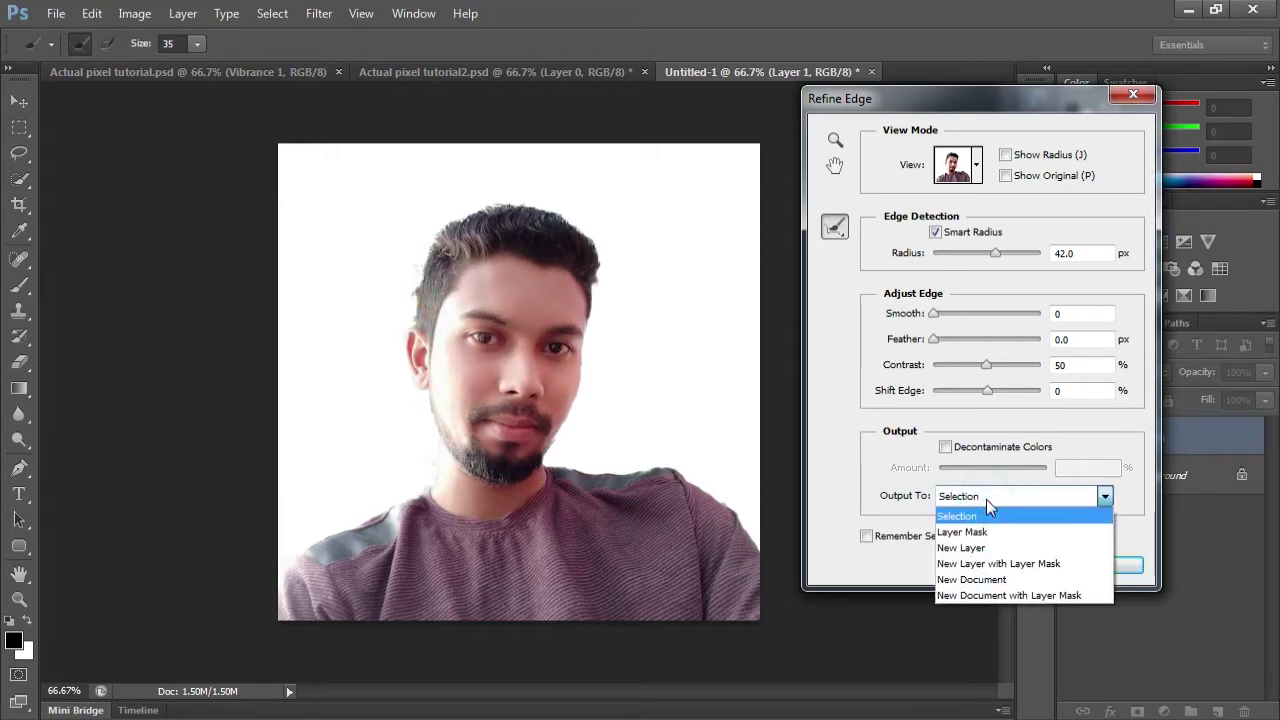
click(996, 548)
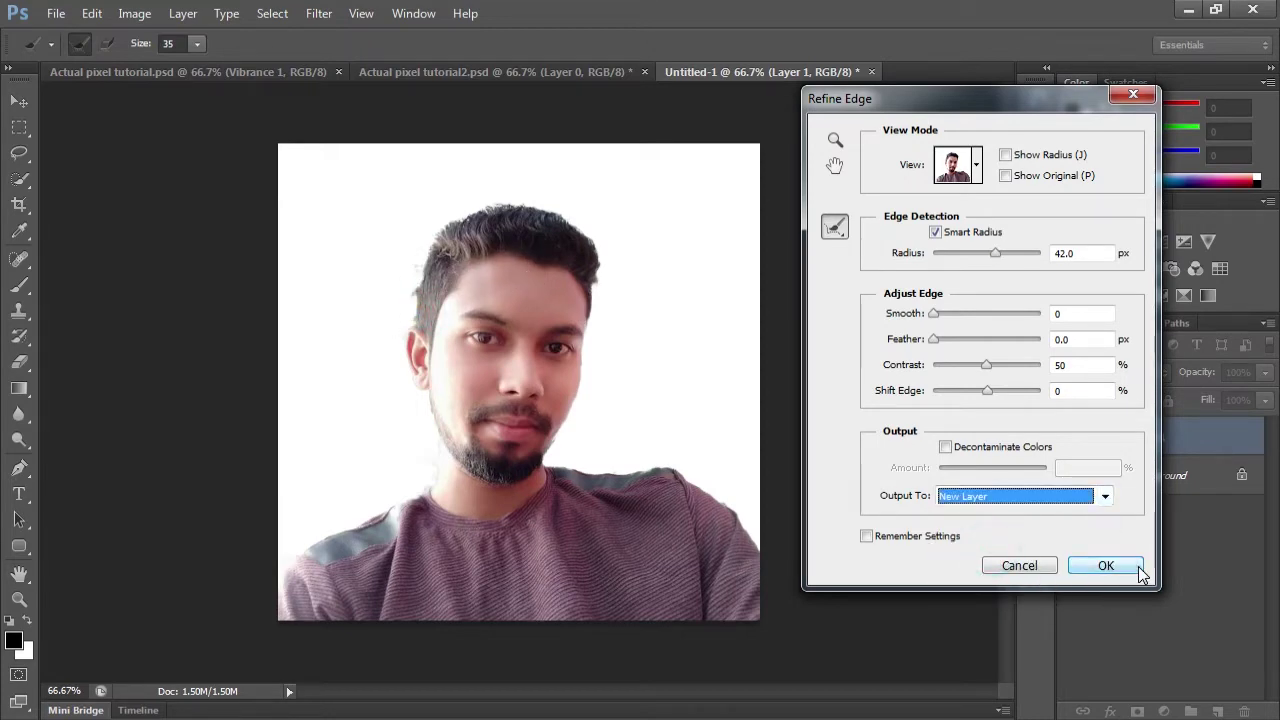
click(1132, 566)
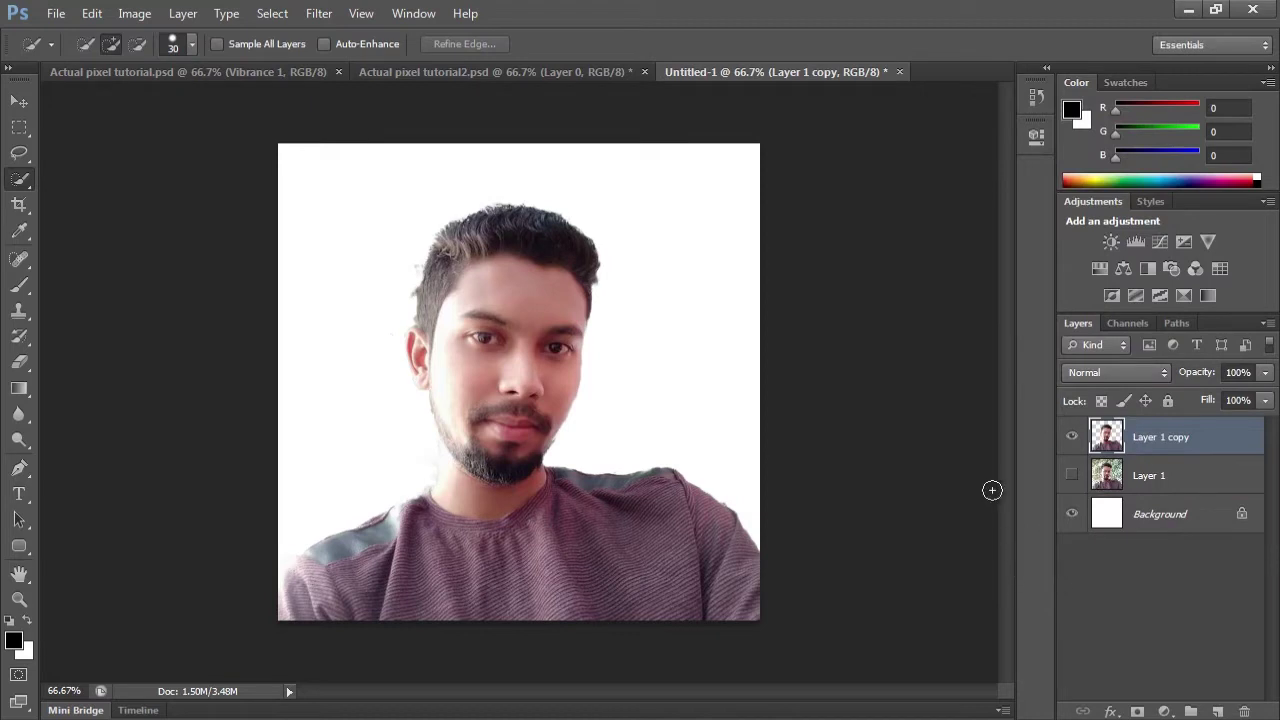
Erase the left hair fringe and convert Layer 1 and Layer 1 copy into one smart object
click(20, 362)
drag(417, 268, 413, 290)
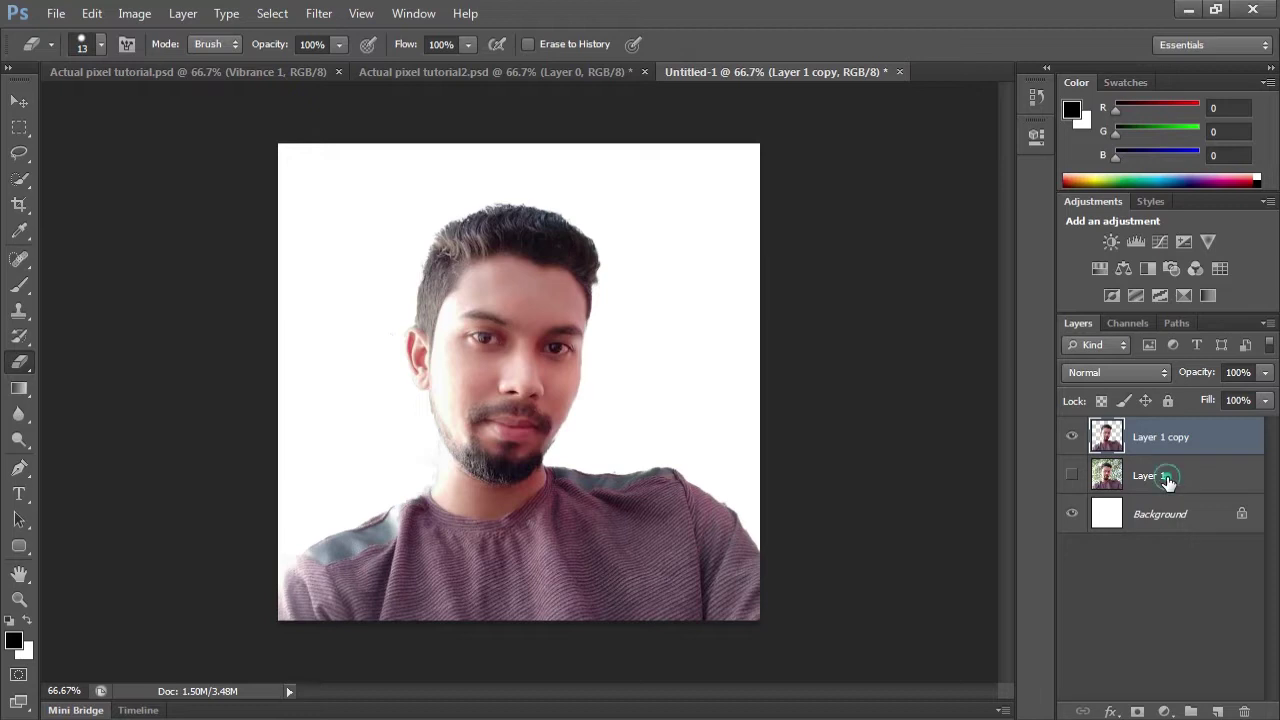
ctrl+click(1167, 478)
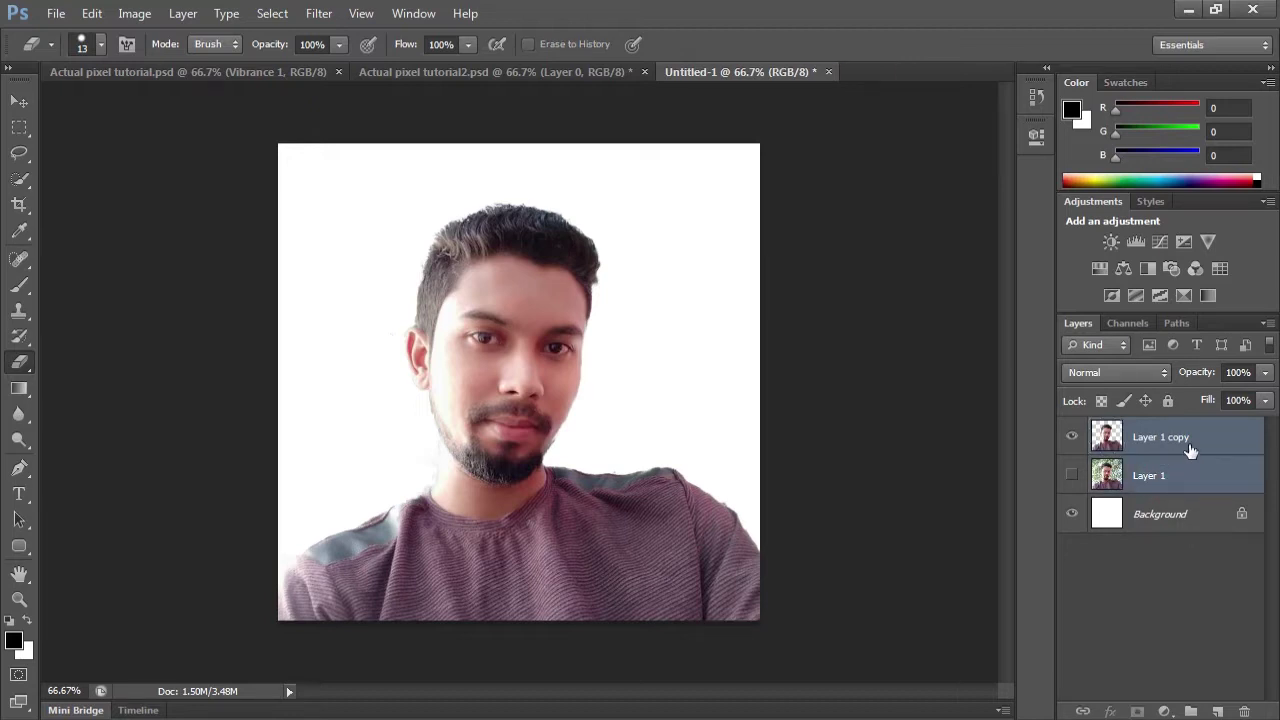
right_click(1163, 443)
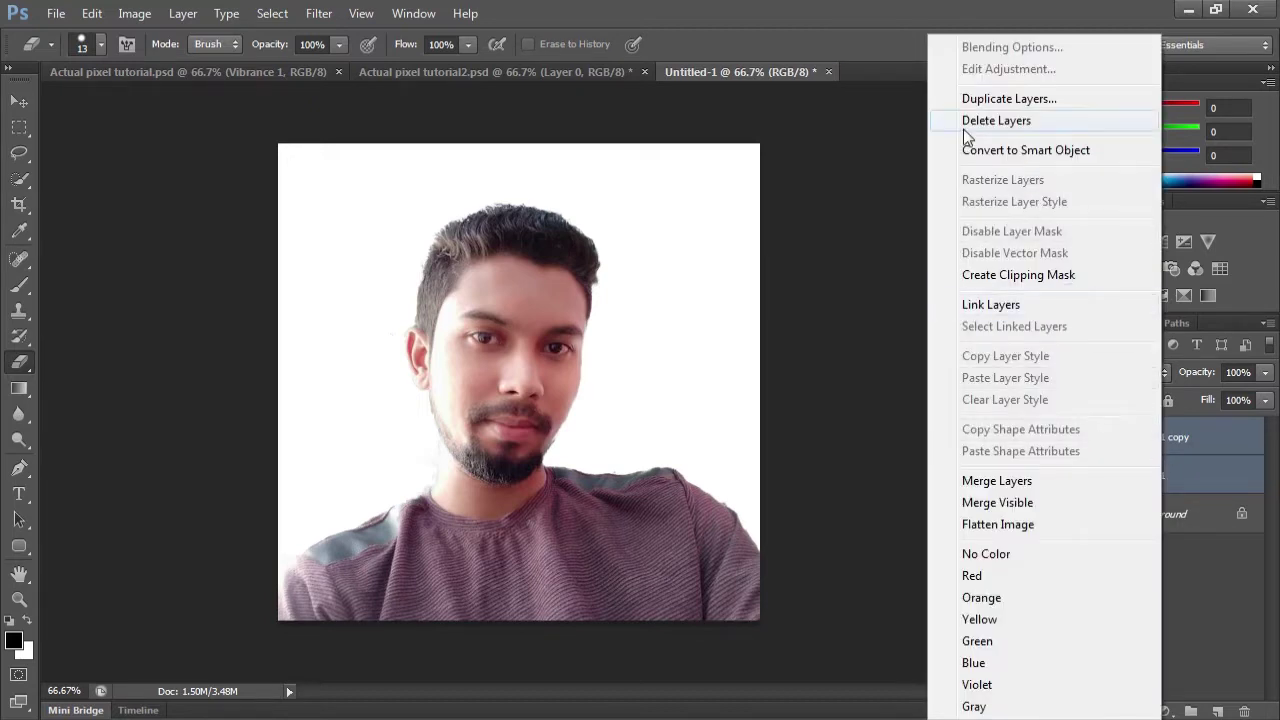
click(1038, 160)
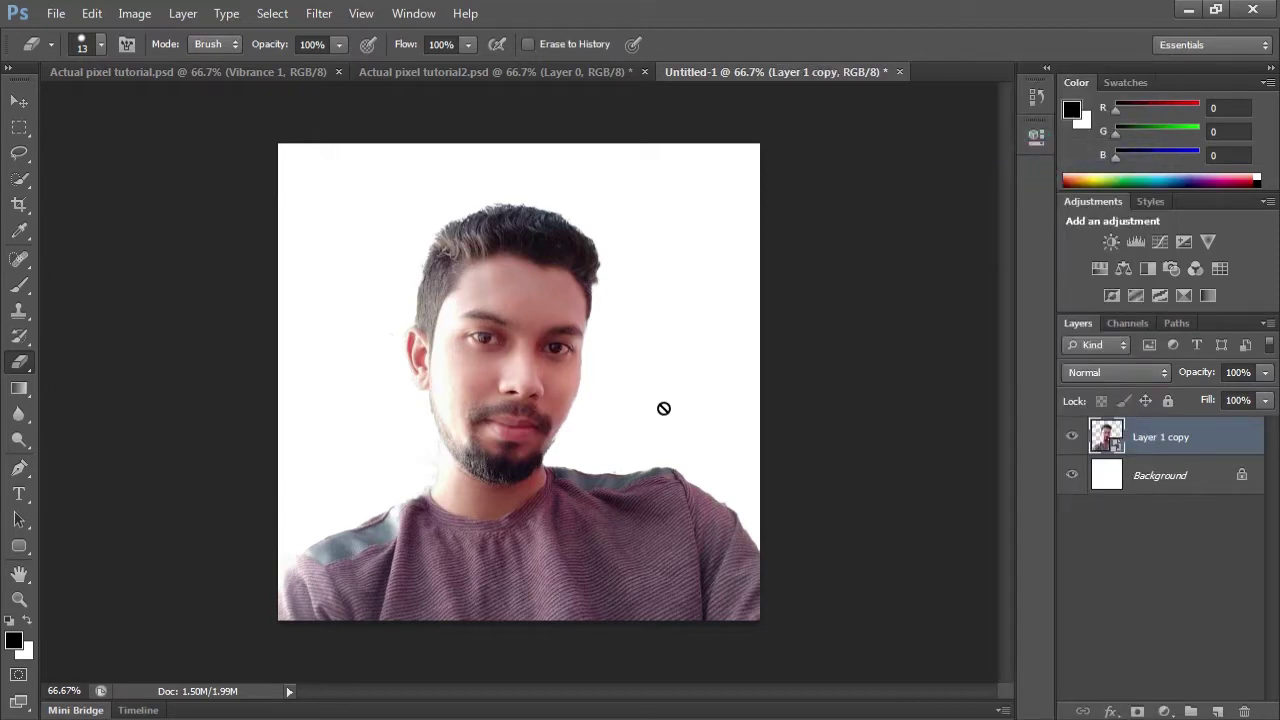
click(19, 101)
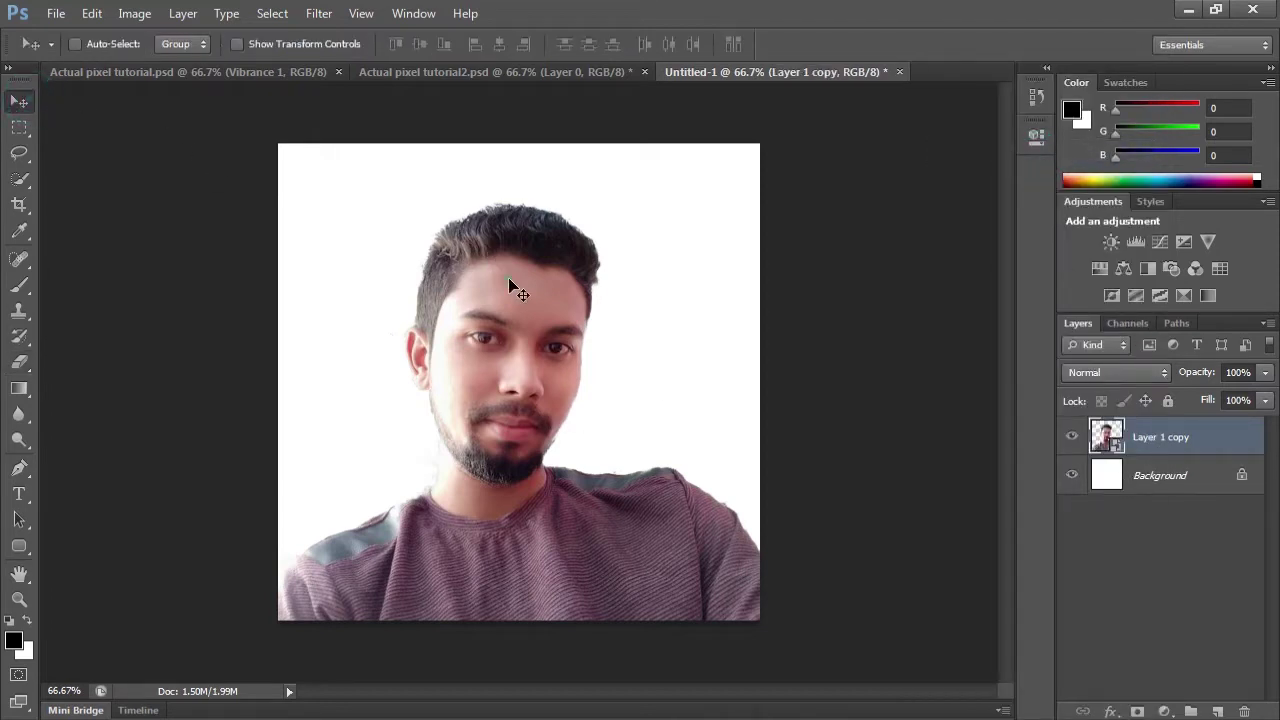
Move the portrait onto the torn-paper document, scale it to about 97%, and lower it
drag(509, 280, 522, 165)
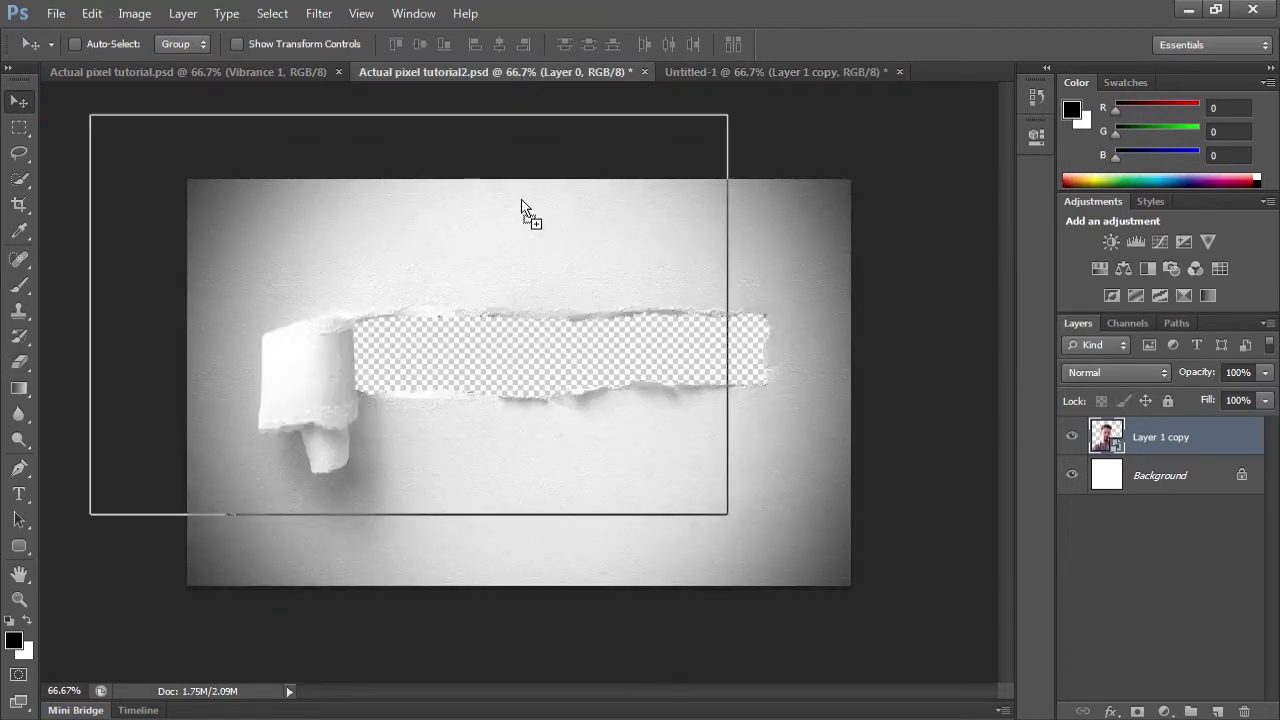
mouse_move(521, 164)
mouse_down()
mouse_move(580, 386)
mouse_move(525, 300)
mouse_up()
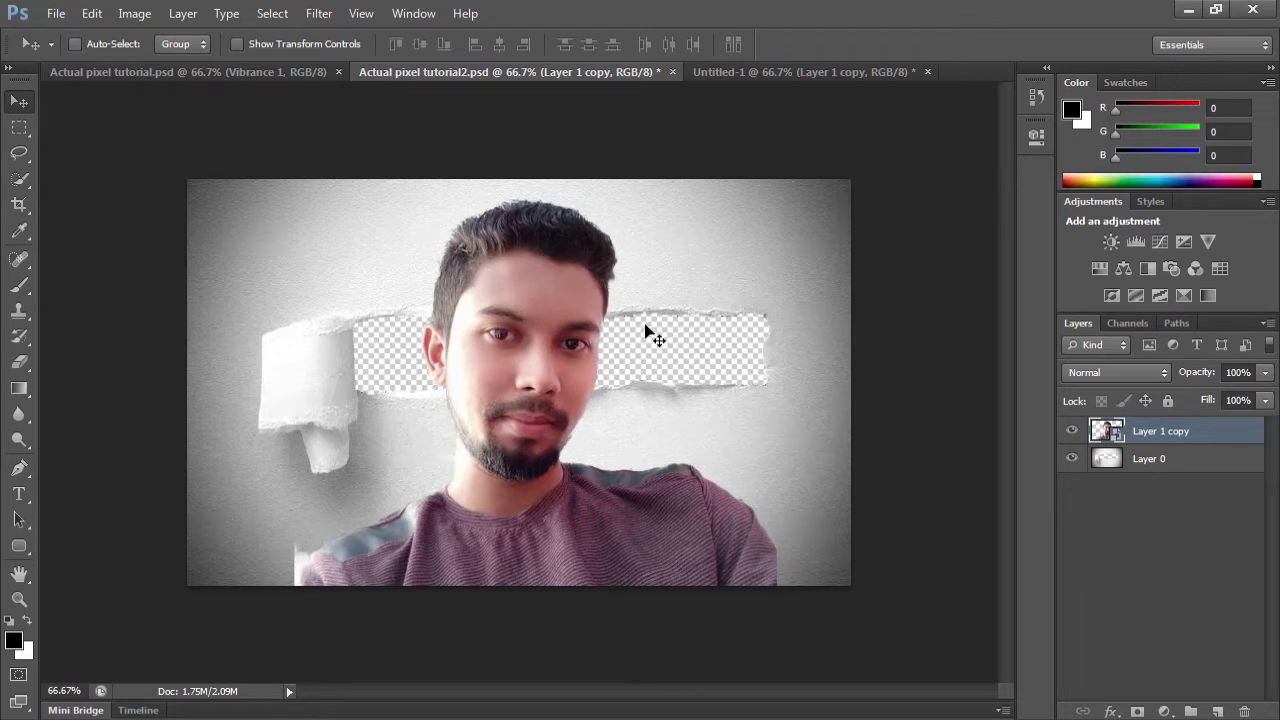
key(ctrl+t)
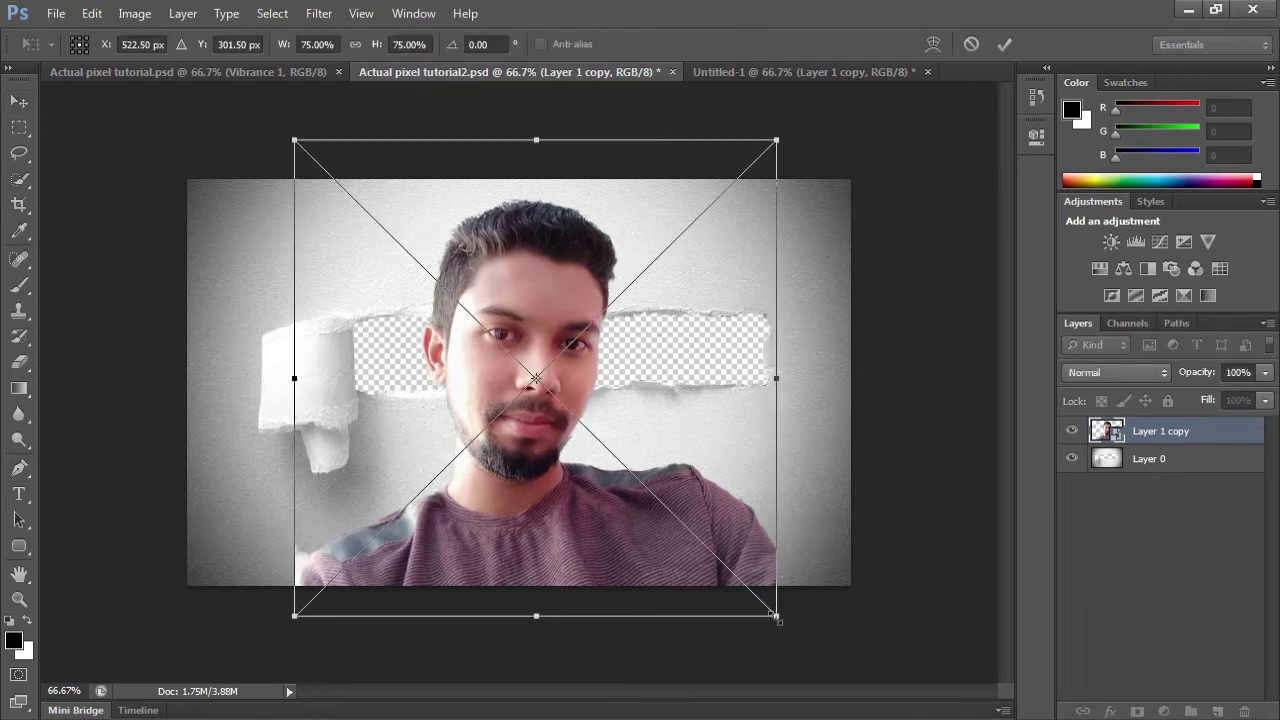
drag(778, 619, 852, 688)
mouse_move(532, 343)
mouse_down()
mouse_move(538, 386)
mouse_move(537, 357)
mouse_up()
click(12, 103)
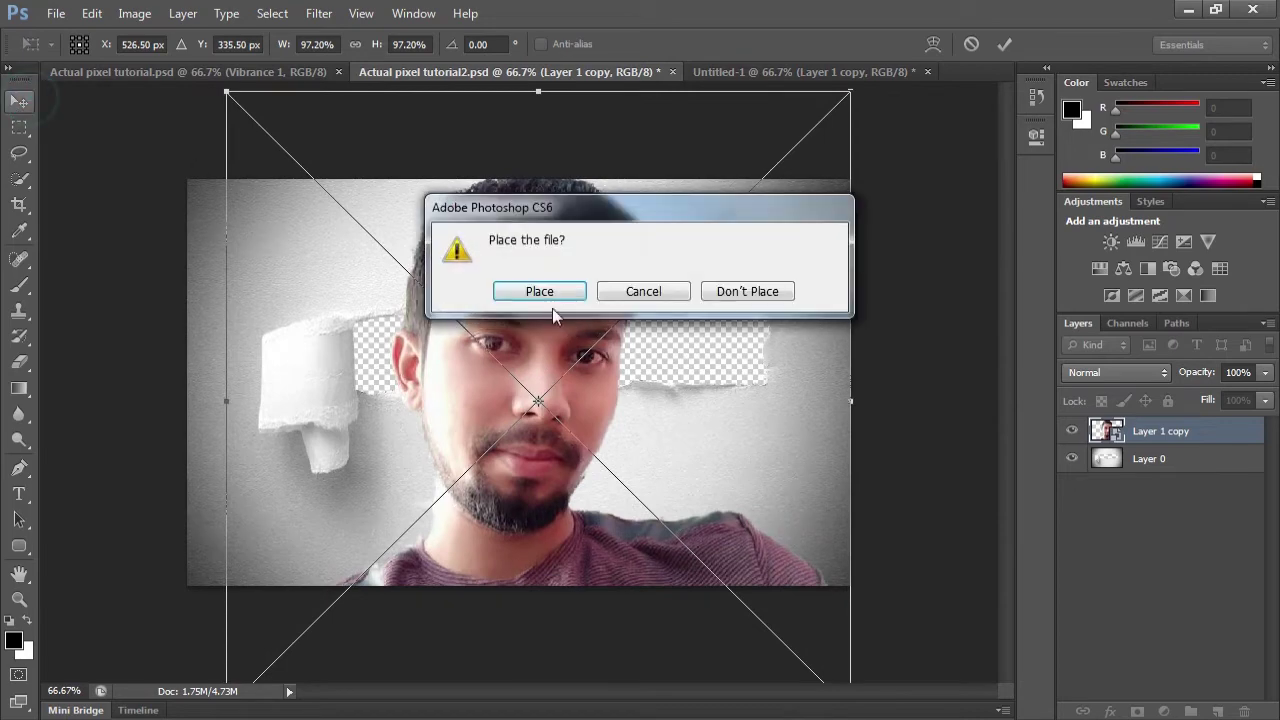
click(540, 292)
Fade the portrait to 51% opacity and nudge it until the eyes sit in the strip
click(1265, 372)
drag(1263, 394, 1215, 392)
drag(580, 380, 572, 382)
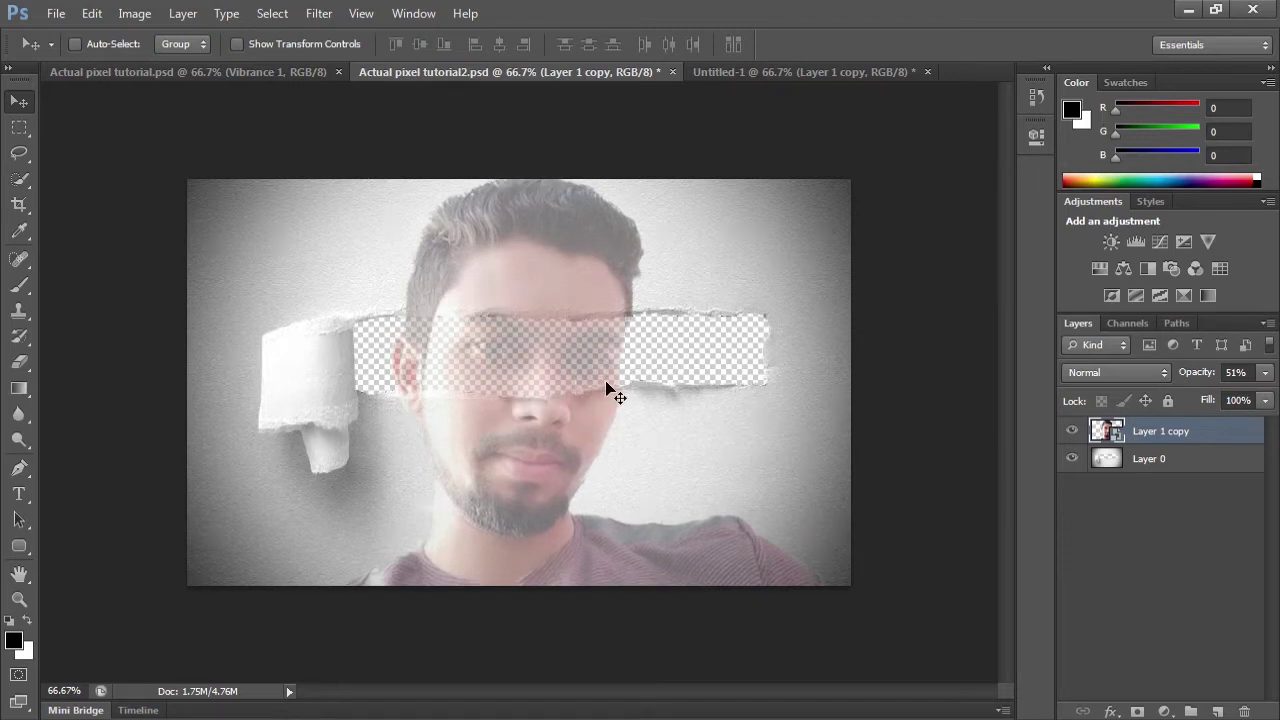
drag(564, 443, 574, 447)
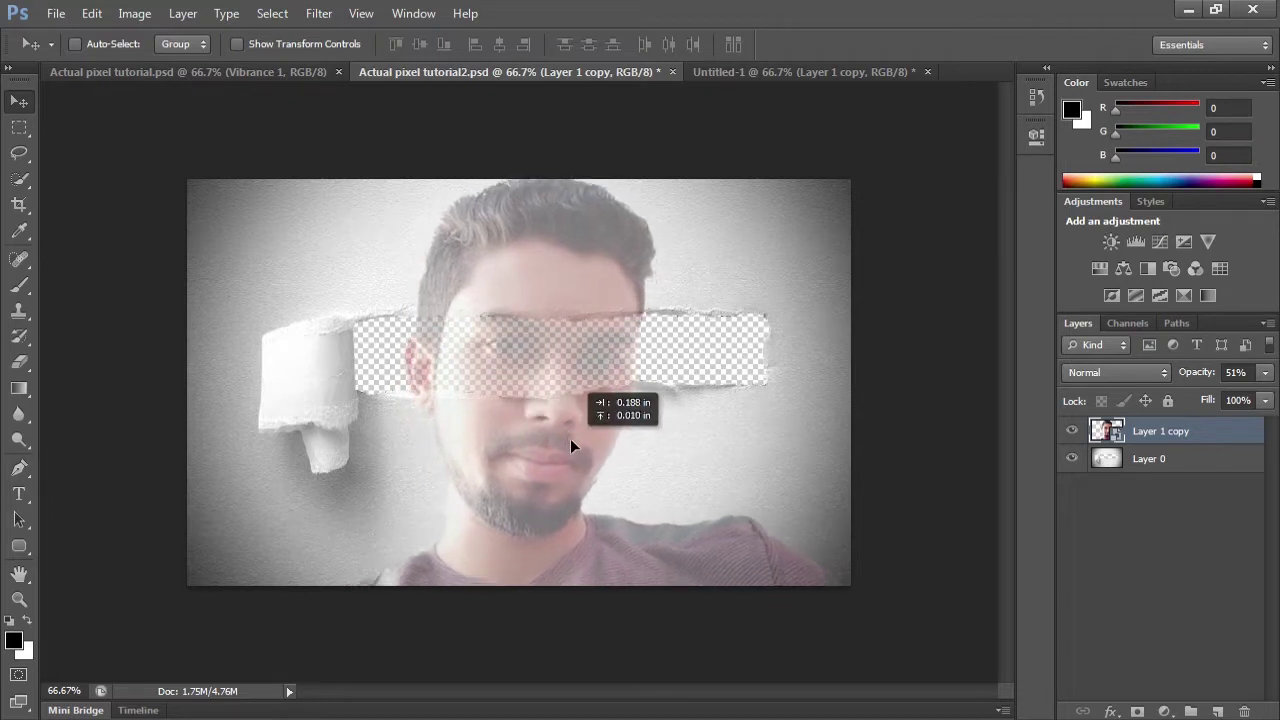
drag(575, 445, 586, 437)
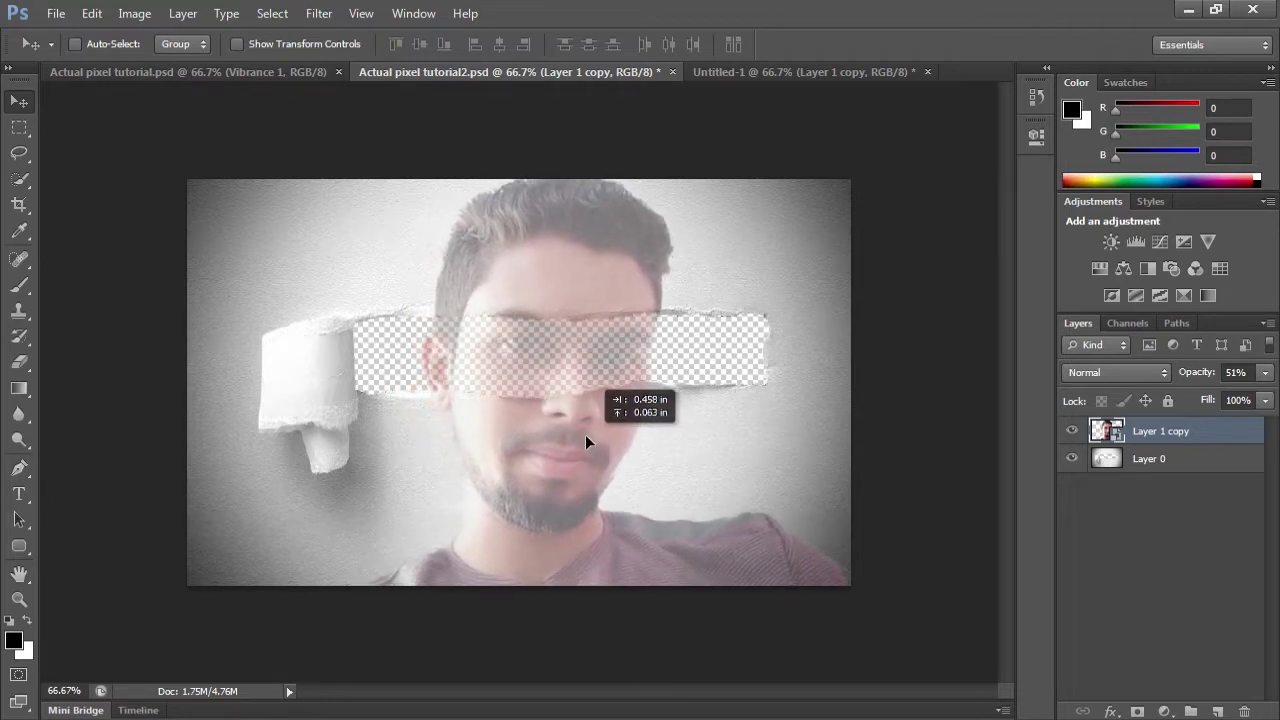
Stretch the portrait slightly wider and restore its opacity to 100%
key(ctrl+t)
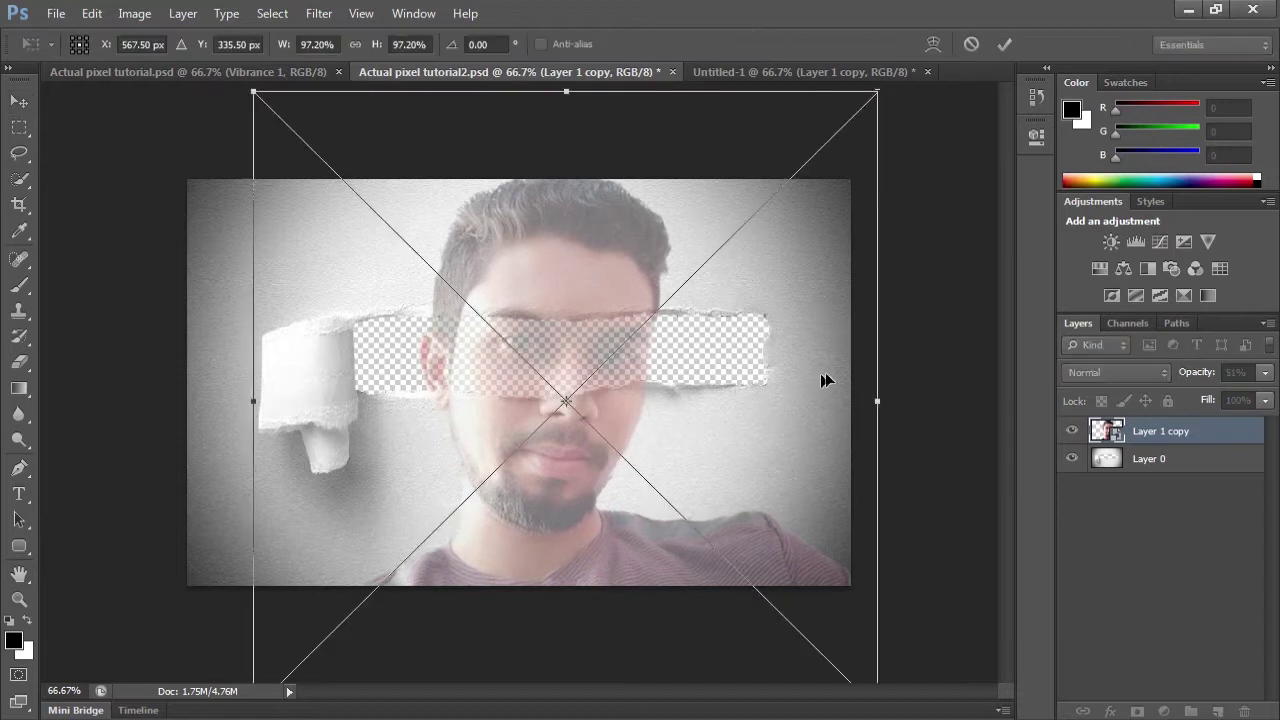
drag(877, 400, 884, 400)
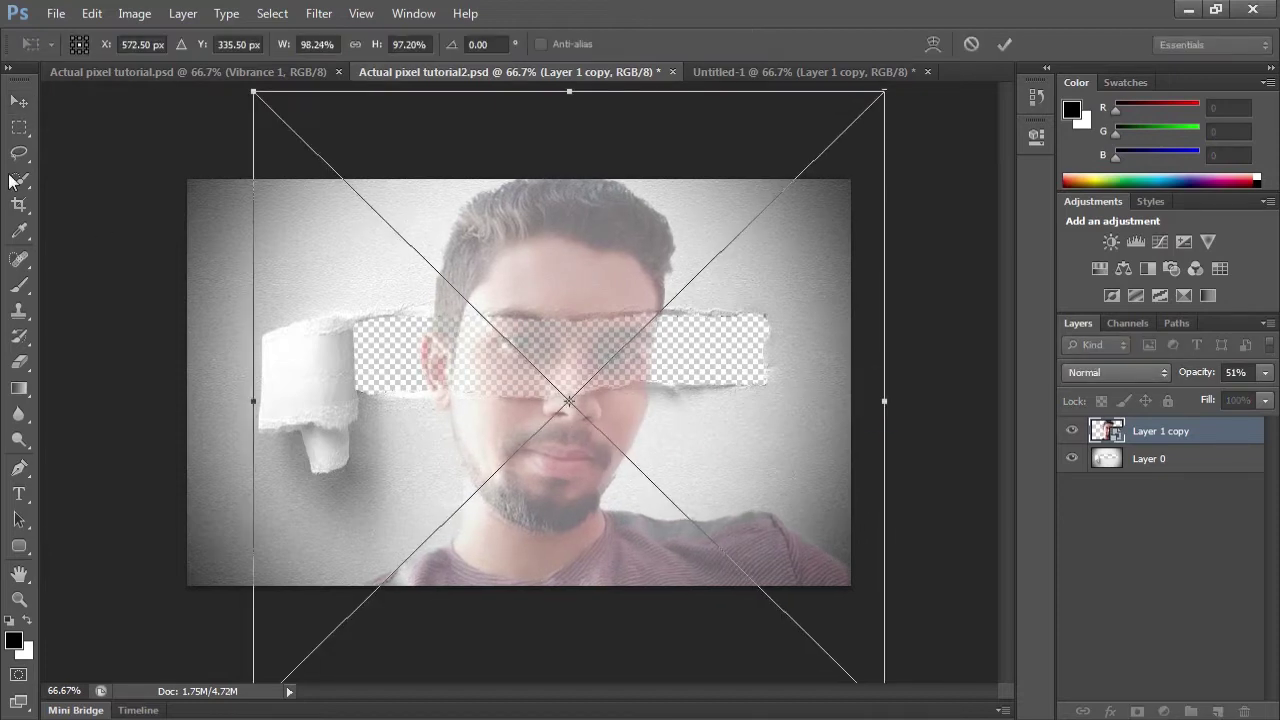
click(22, 101)
click(541, 292)
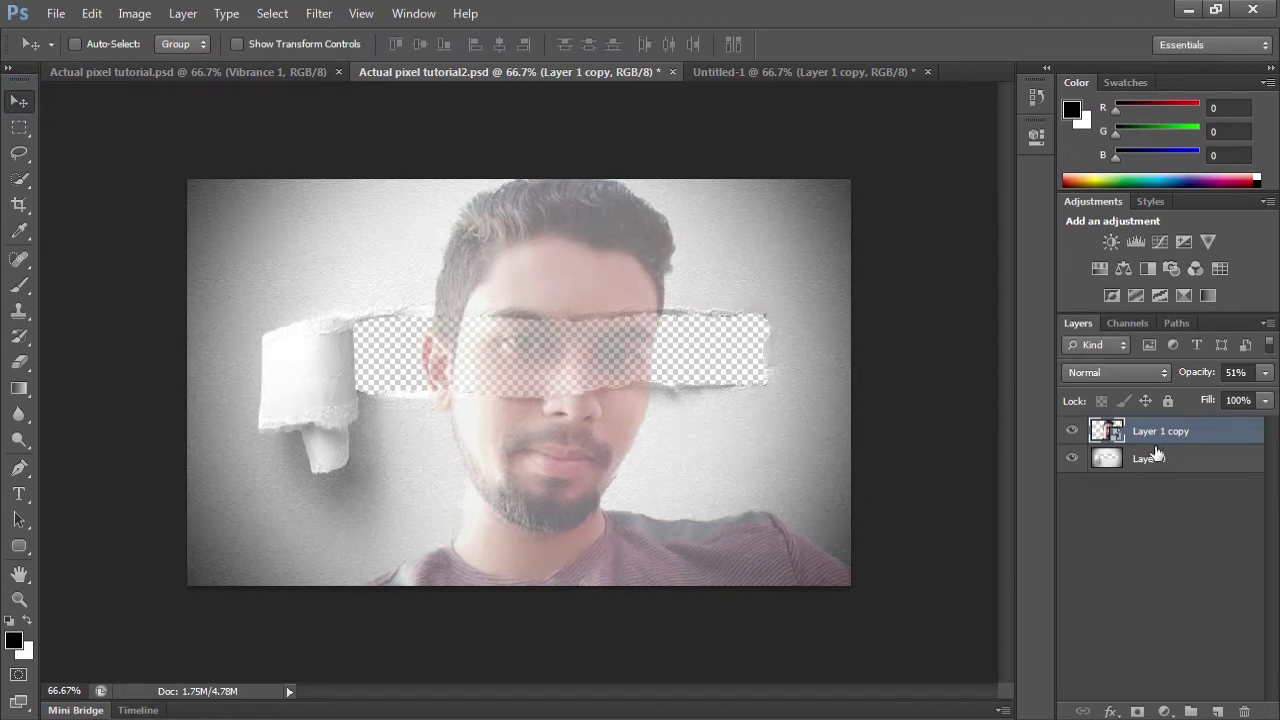
click(1265, 373)
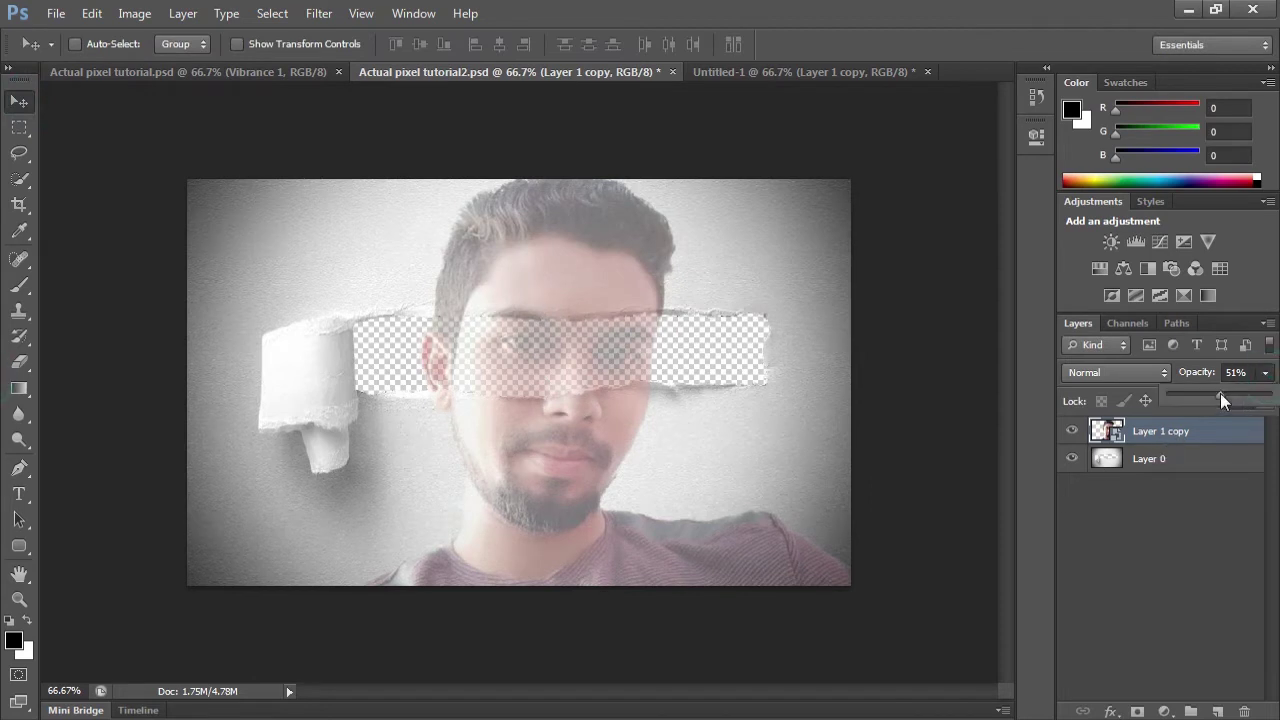
drag(1220, 393, 1272, 394)
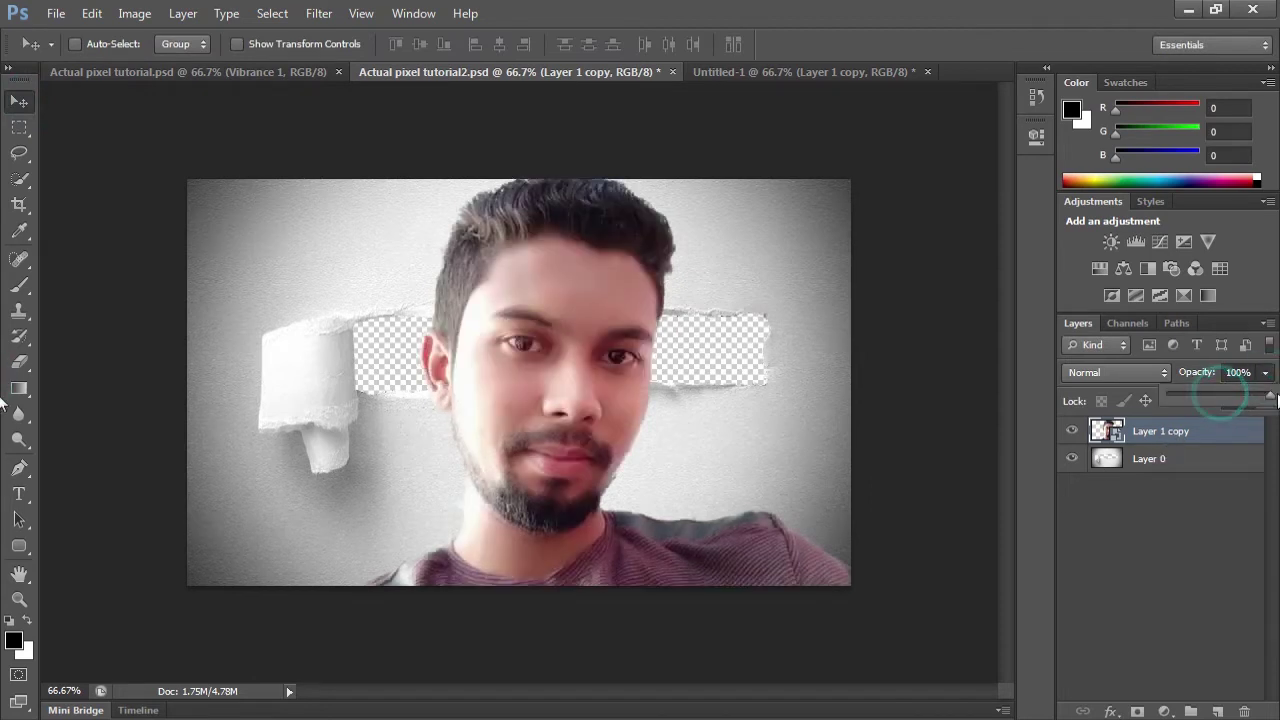
Duplicate the portrait as Layer 1 copy 2 and move it to the bottom of the stack
right_click(1165, 443)
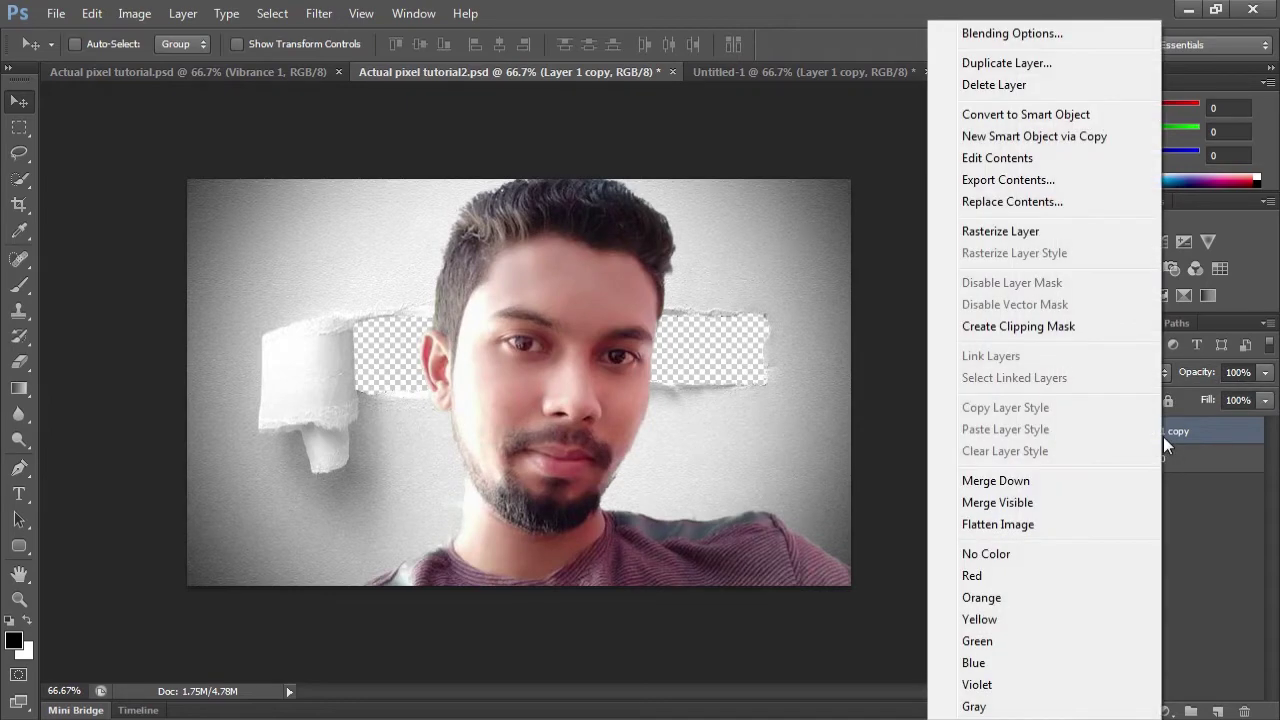
click(990, 63)
click(810, 225)
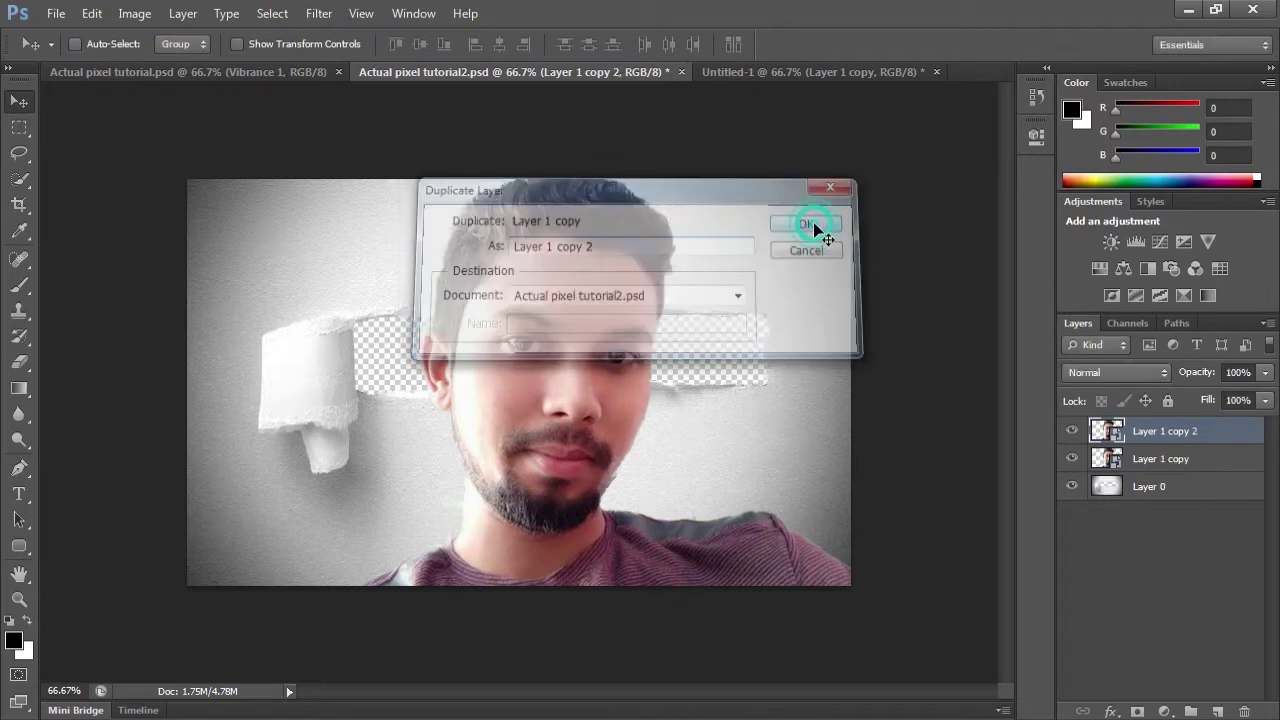
drag(1140, 432, 1136, 510)
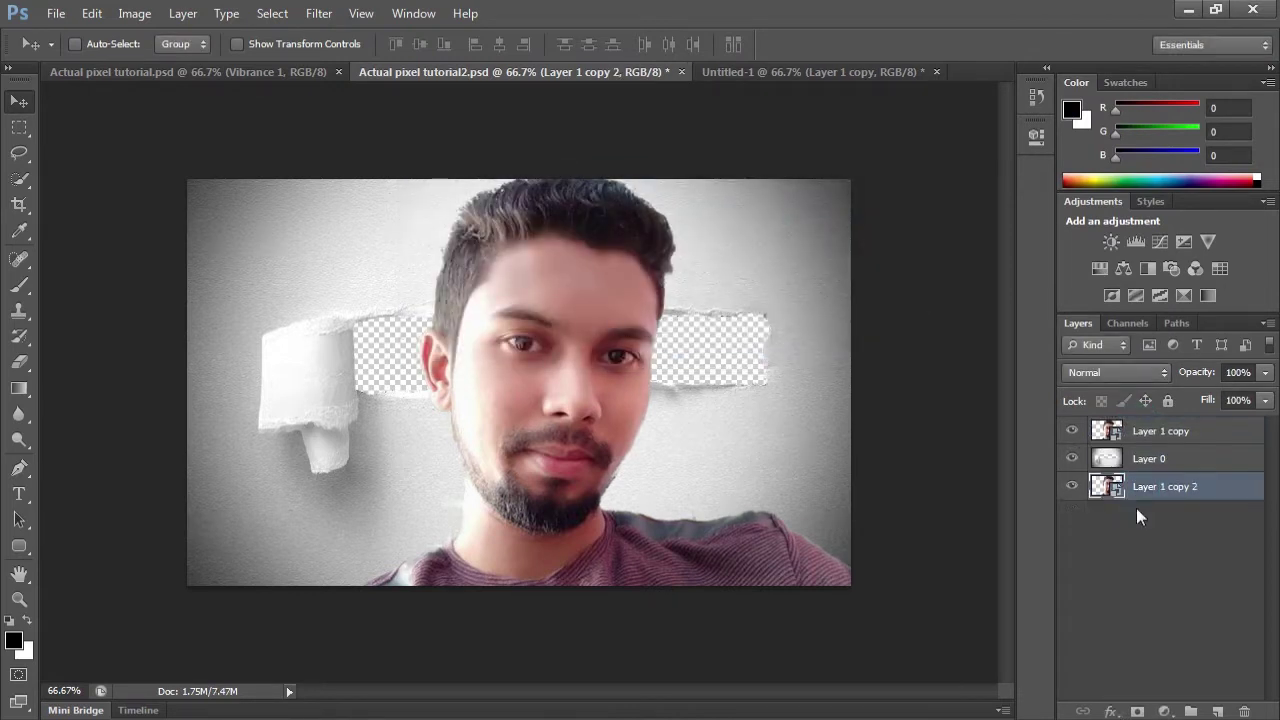
Load Layer 0's torn-paper outline as a selection and select Layer 1 copy
click(1148, 459)
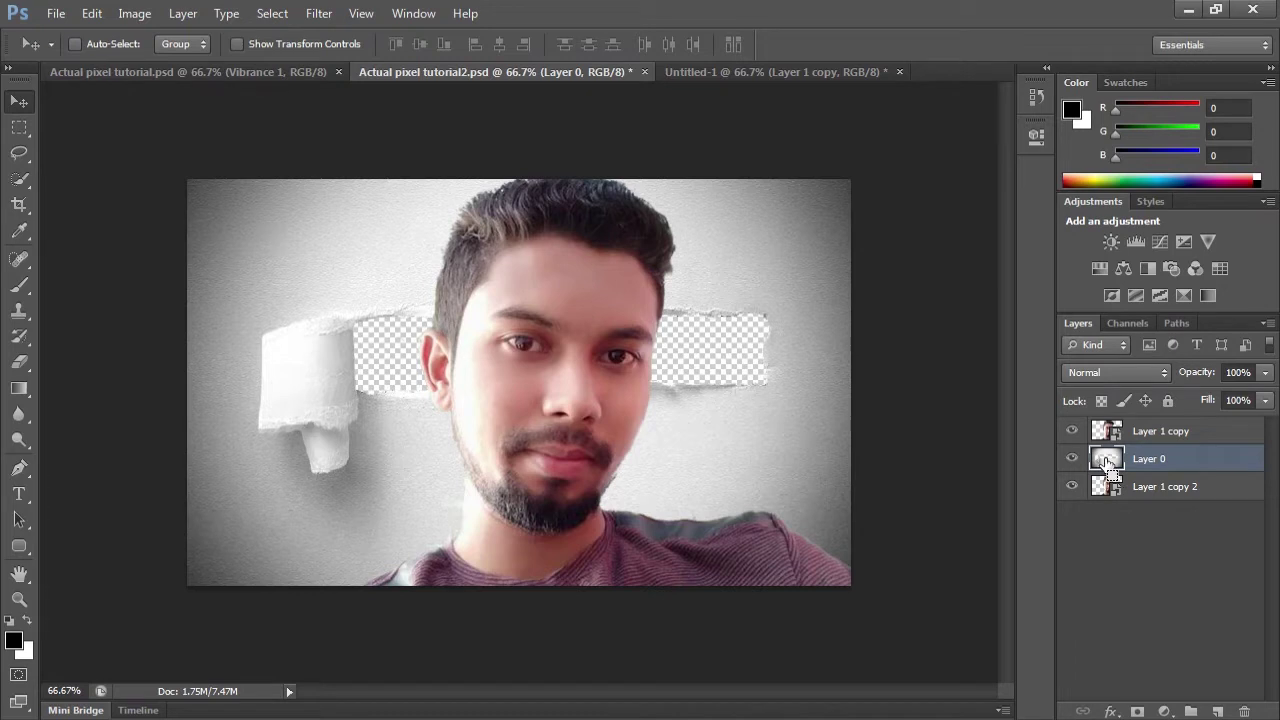
ctrl+click(1107, 462)
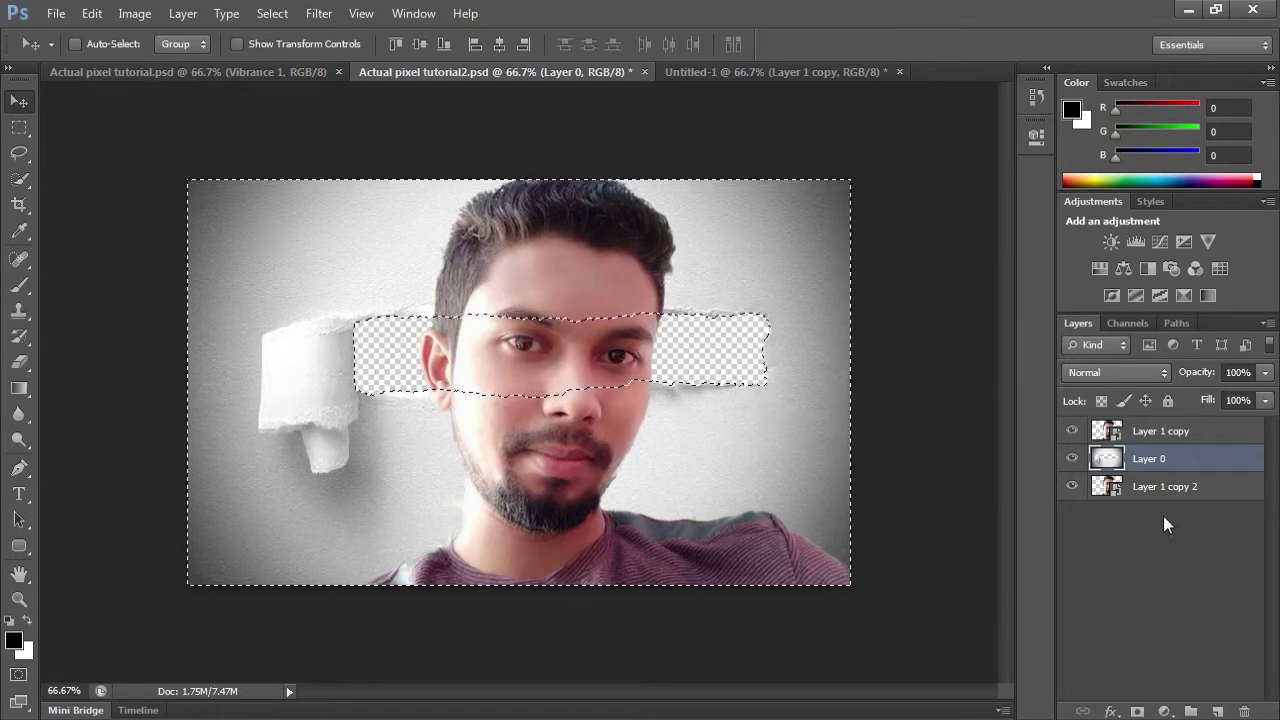
click(1168, 432)
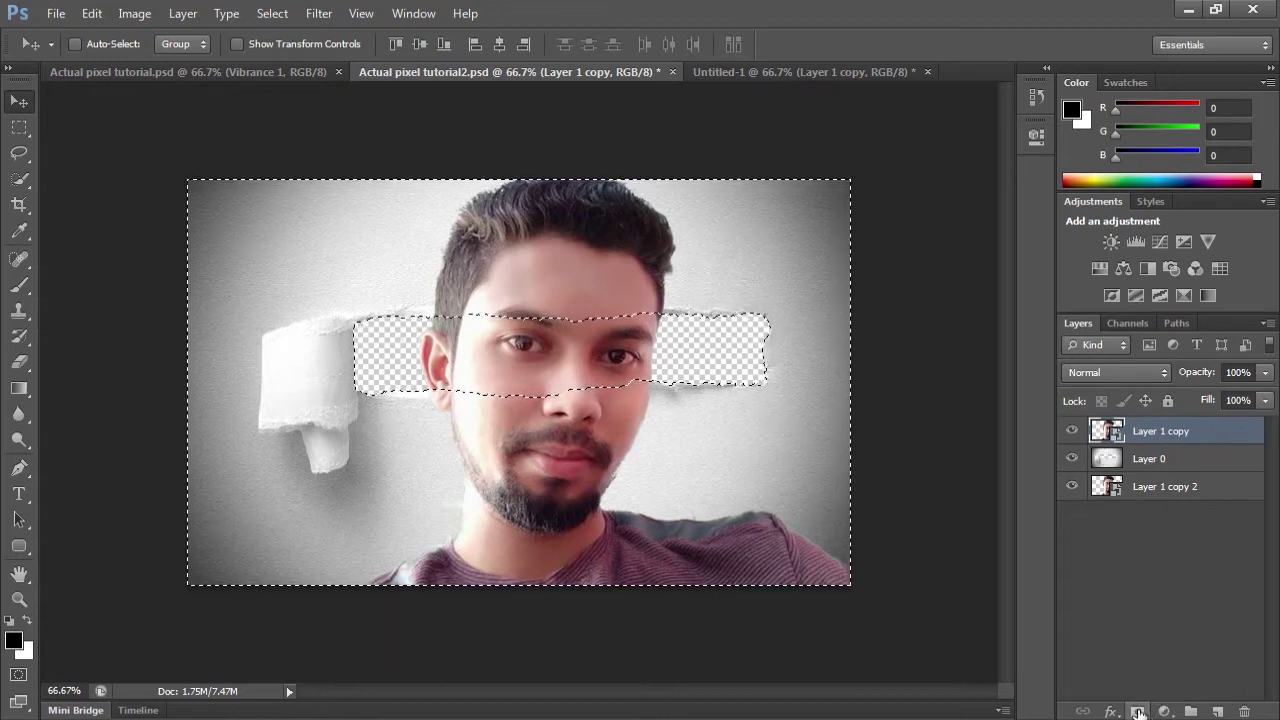
Mask Layer 1 copy with the torn-paper selection and set its blend mode to Multiply
click(1138, 711)
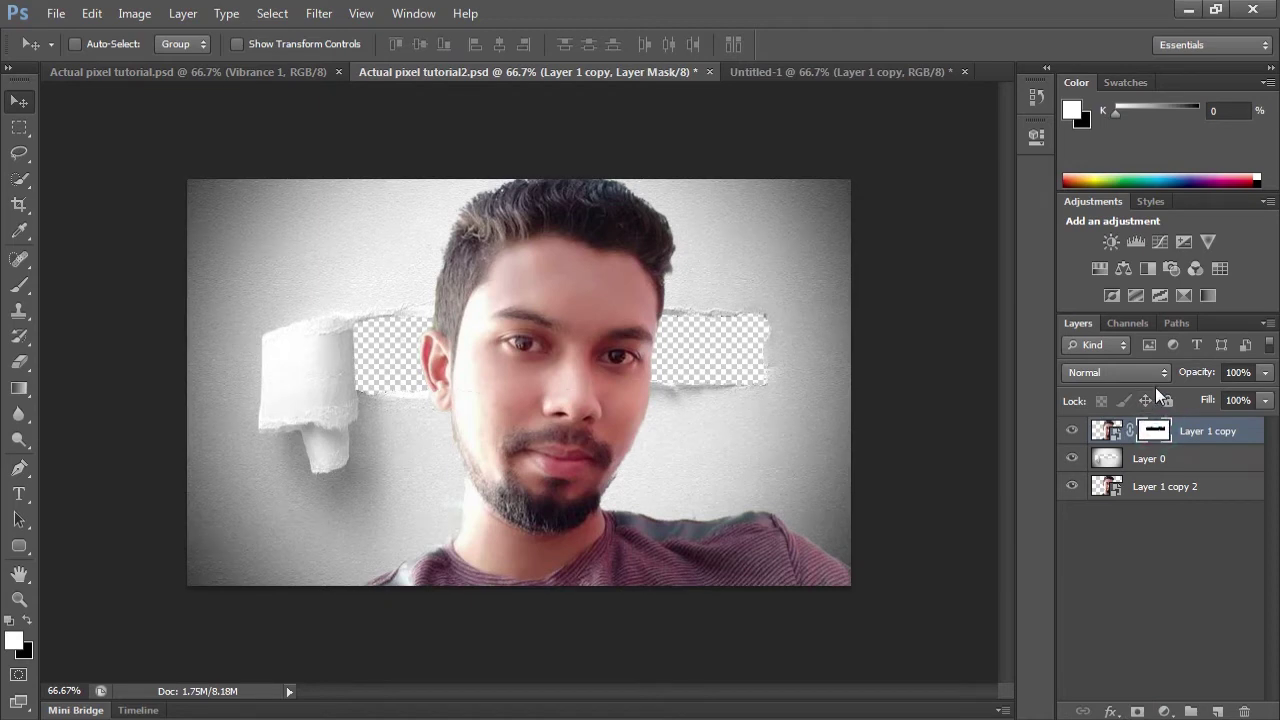
click(1104, 431)
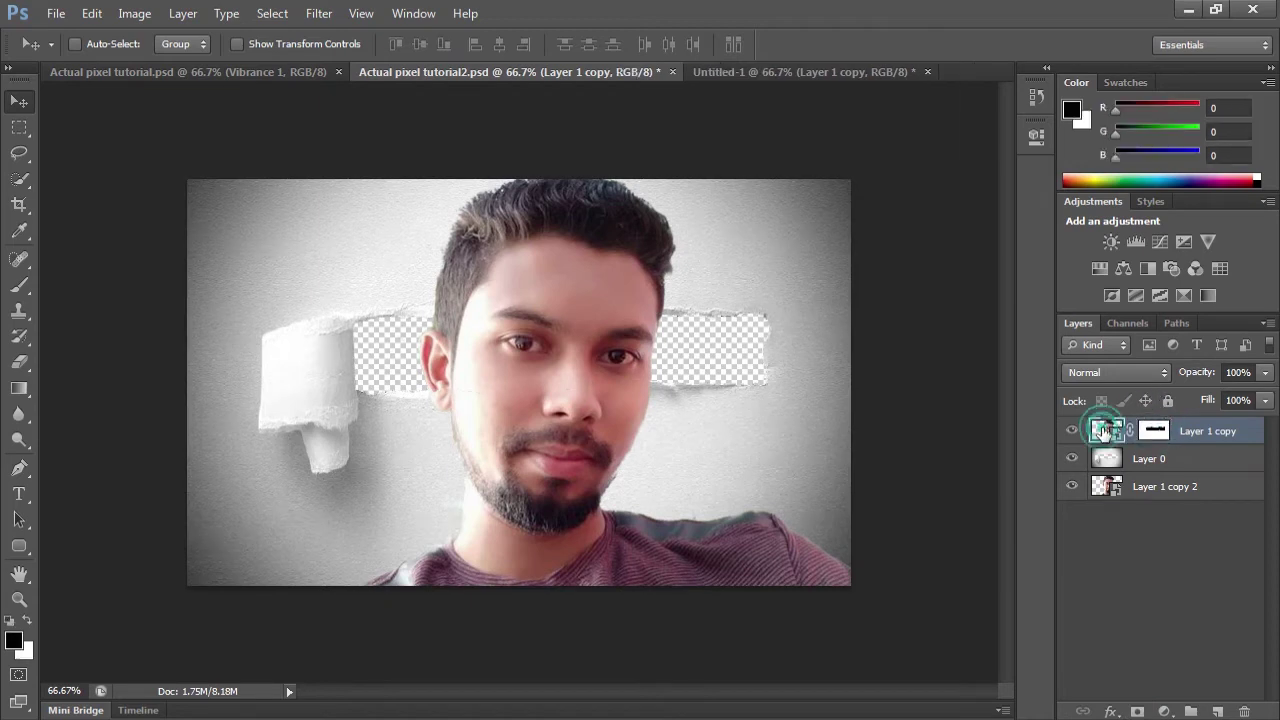
click(1140, 370)
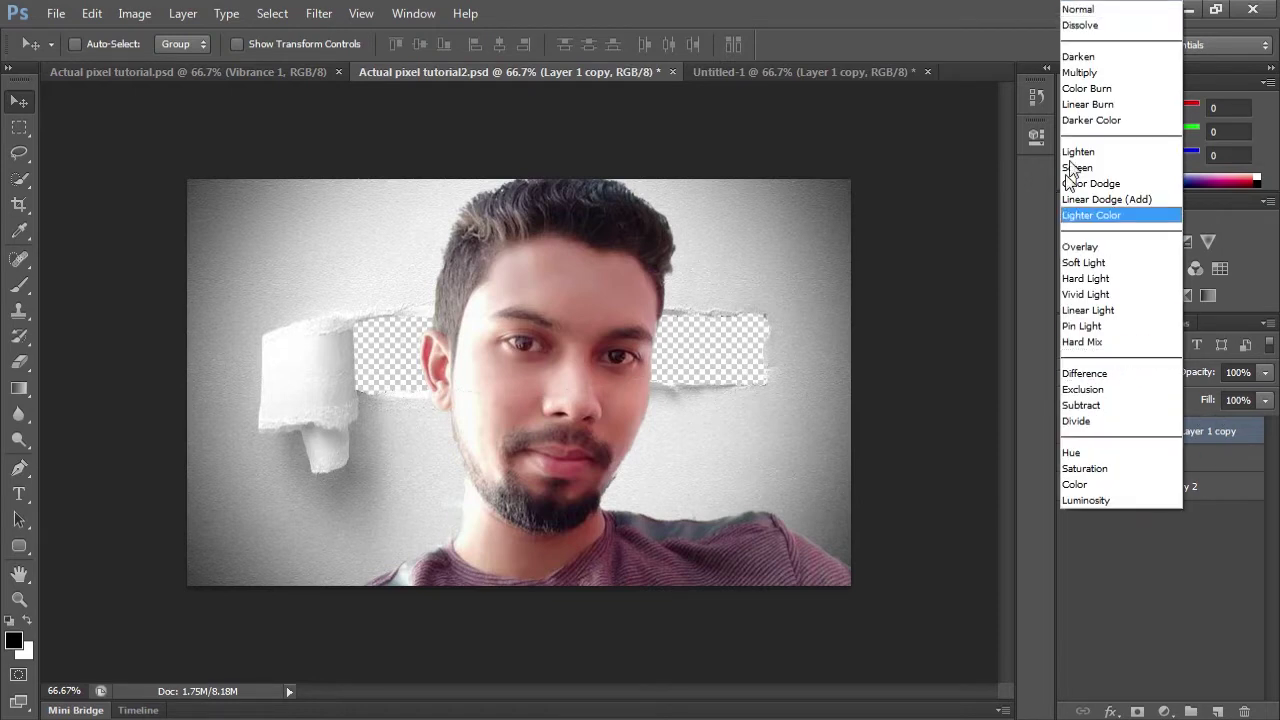
click(1080, 72)
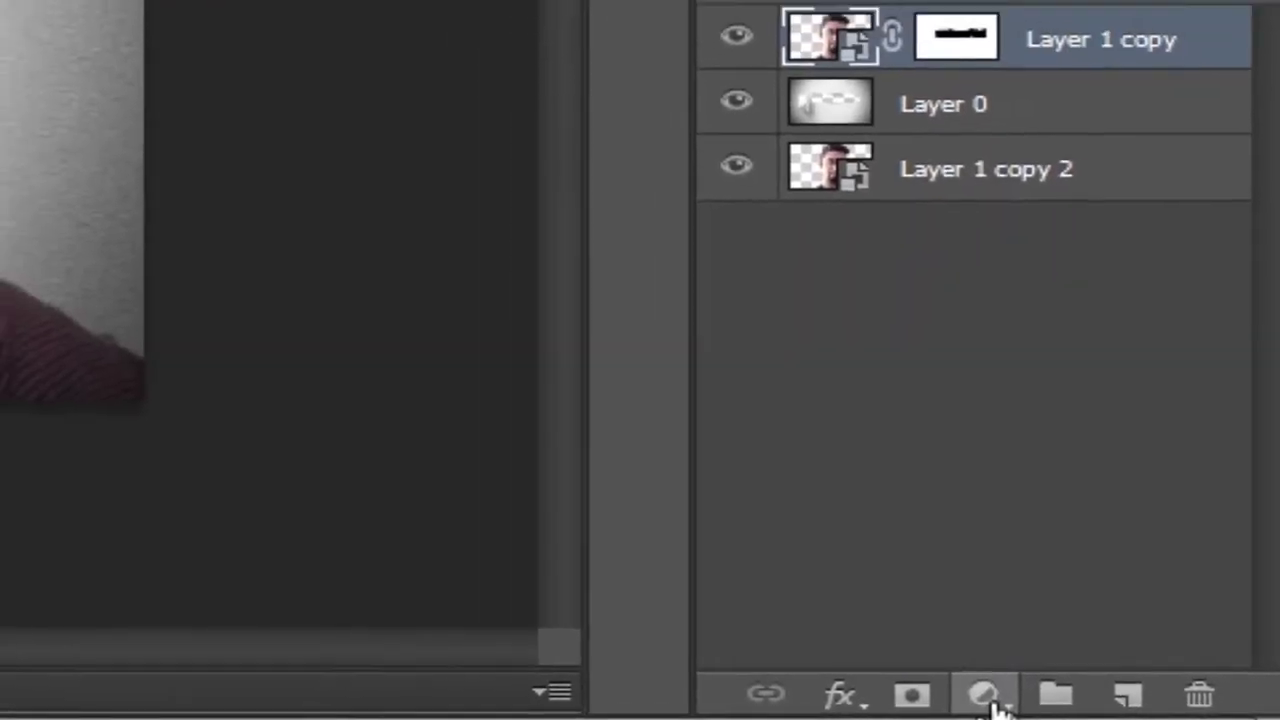
Add a Black & White adjustment layer clipped to Layer 1 copy
click(1035, 705)
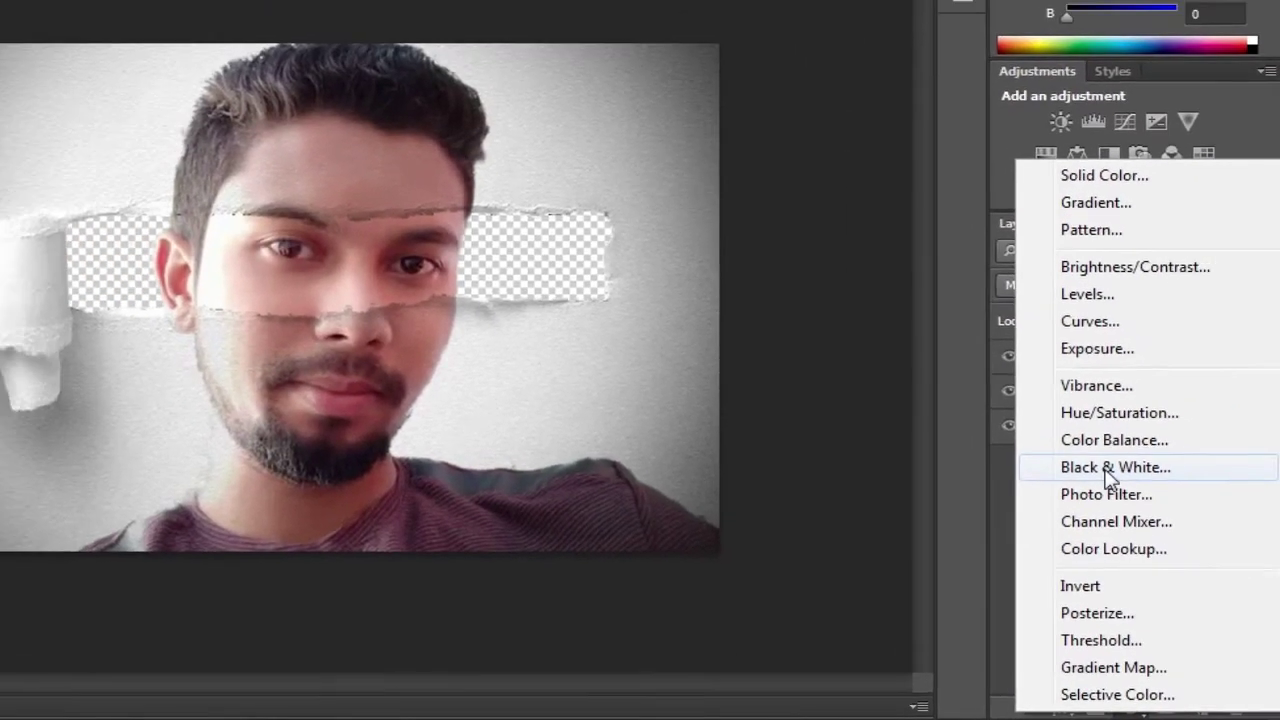
click(1085, 437)
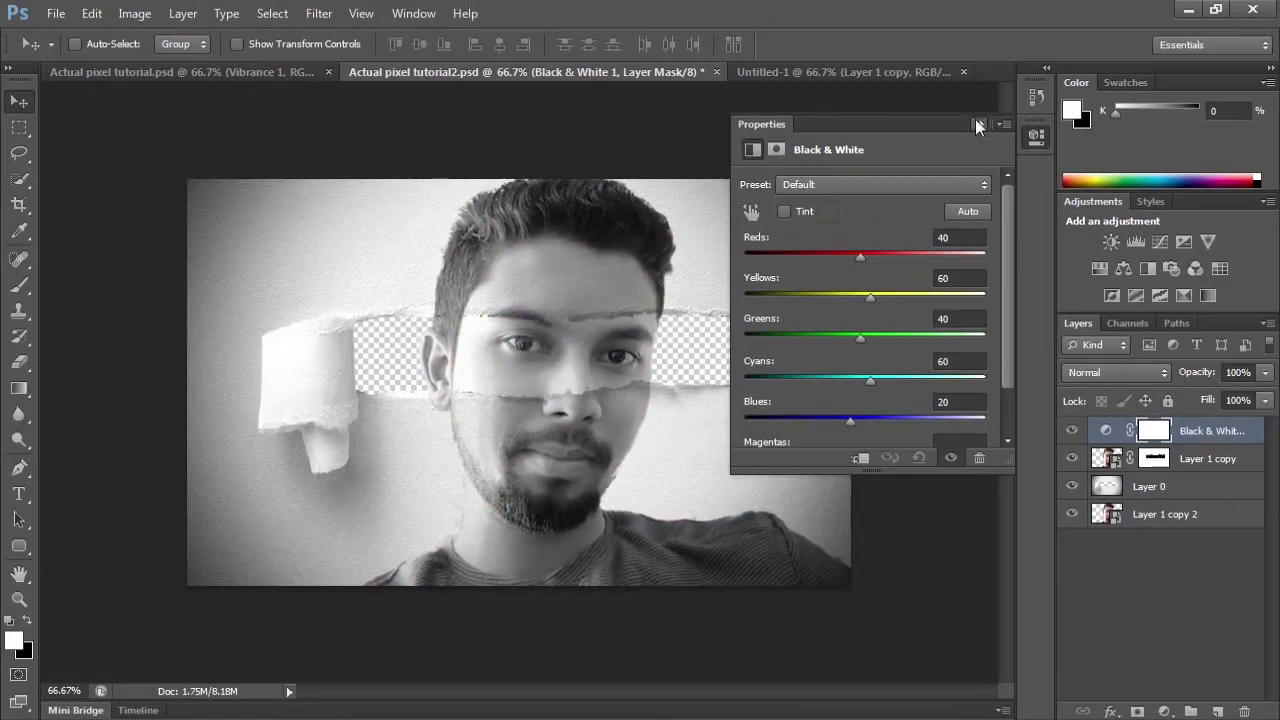
click(977, 123)
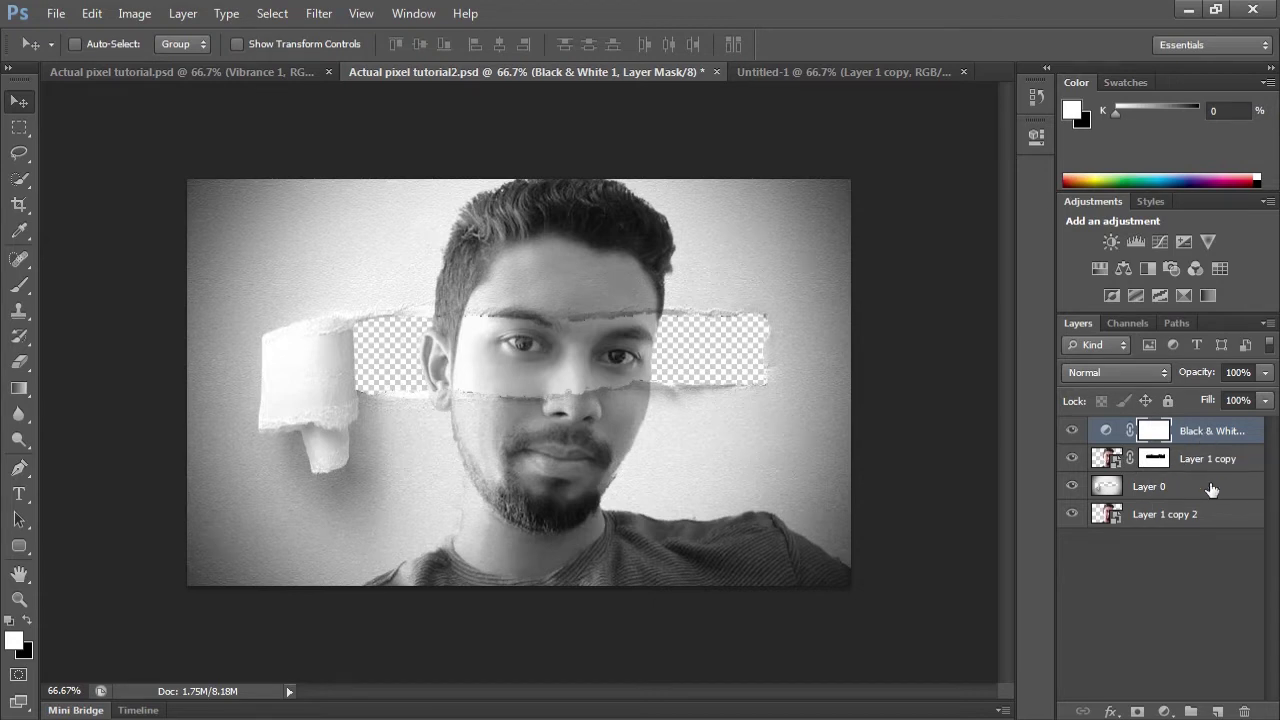
right_click(1194, 438)
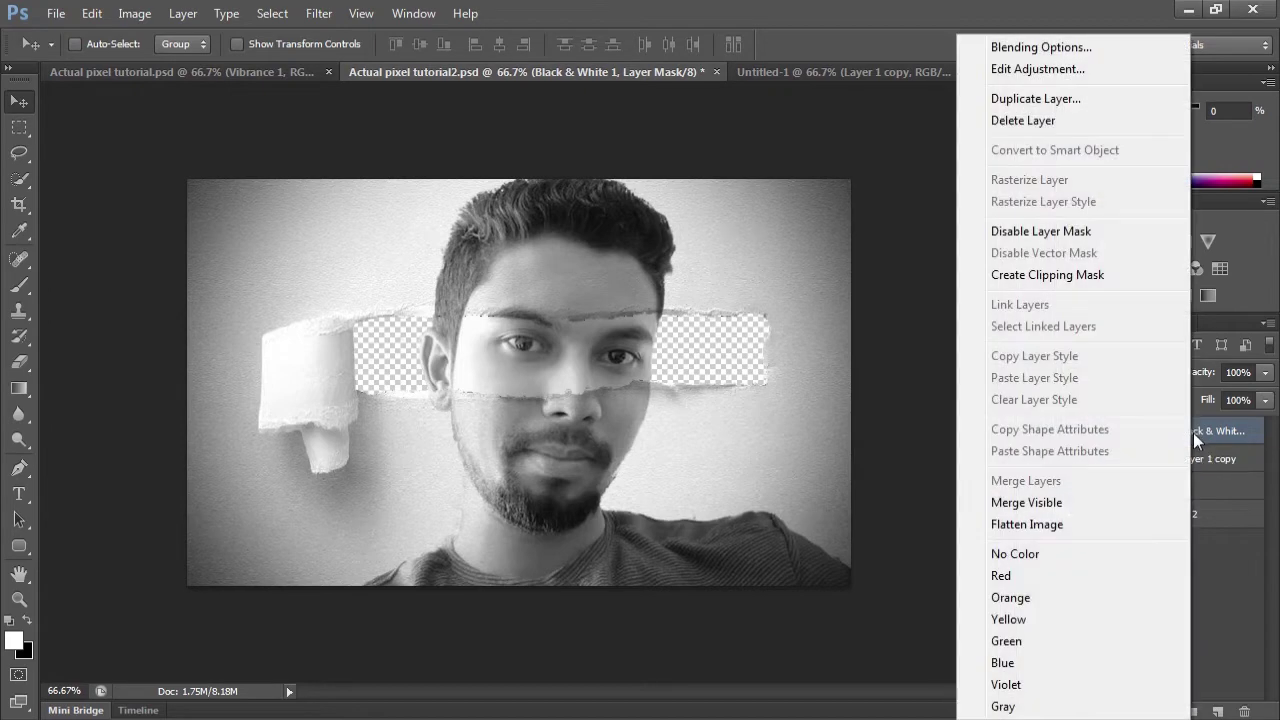
click(1101, 276)
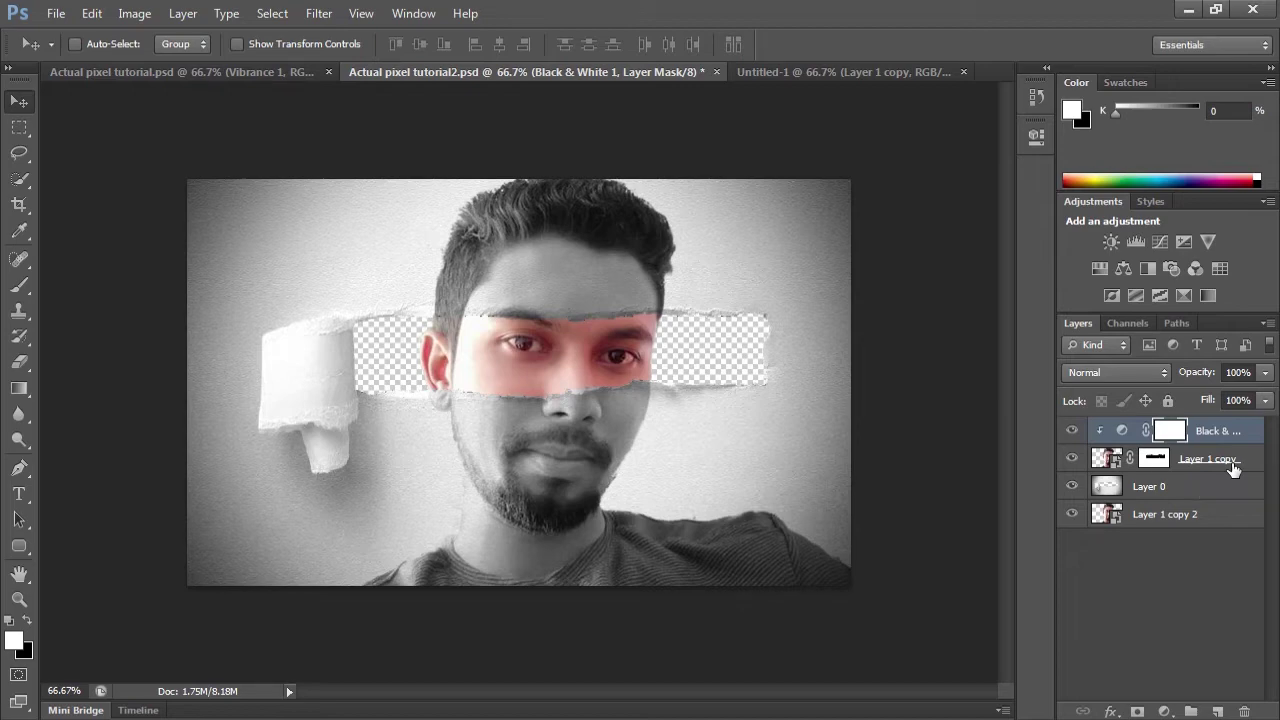
click(1164, 711)
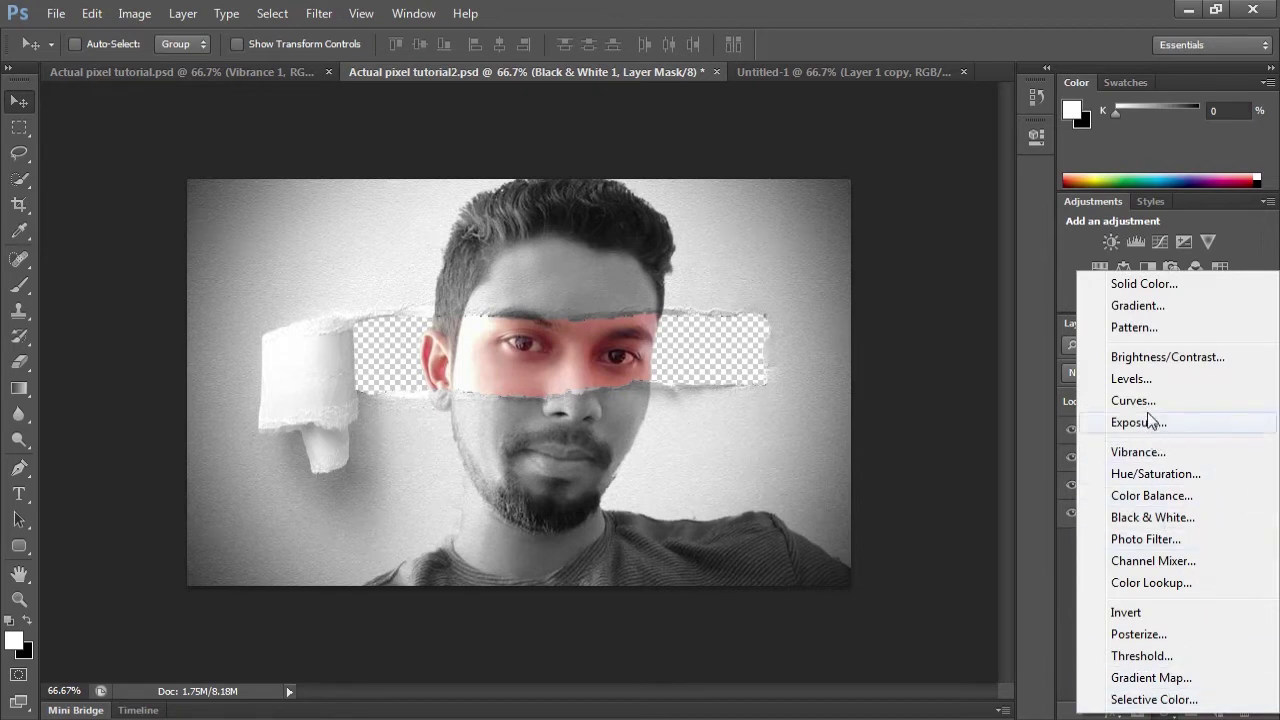
Add a Levels adjustment with input levels 13, 1.00, 238, then create a new empty layer
click(1130, 379)
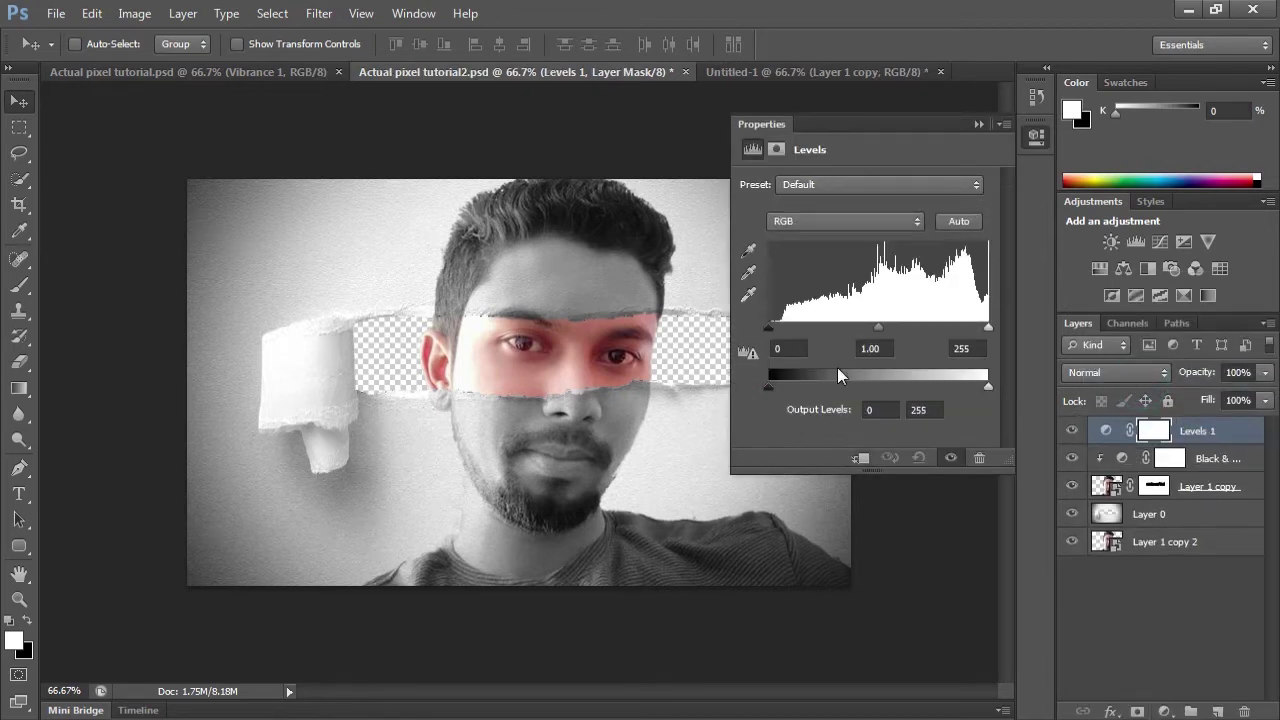
drag(772, 388, 786, 386)
mouse_move(987, 385)
mouse_down()
mouse_move(961, 388)
mouse_move(991, 389)
mouse_up()
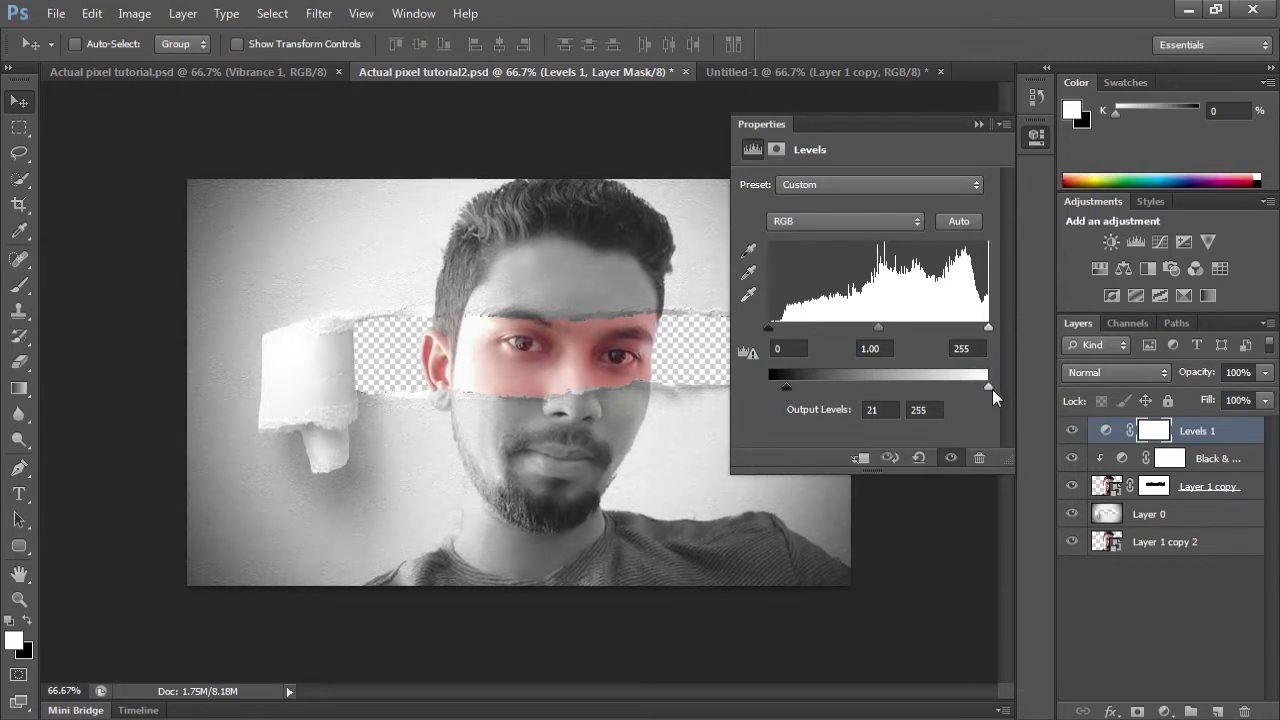
drag(790, 386, 756, 385)
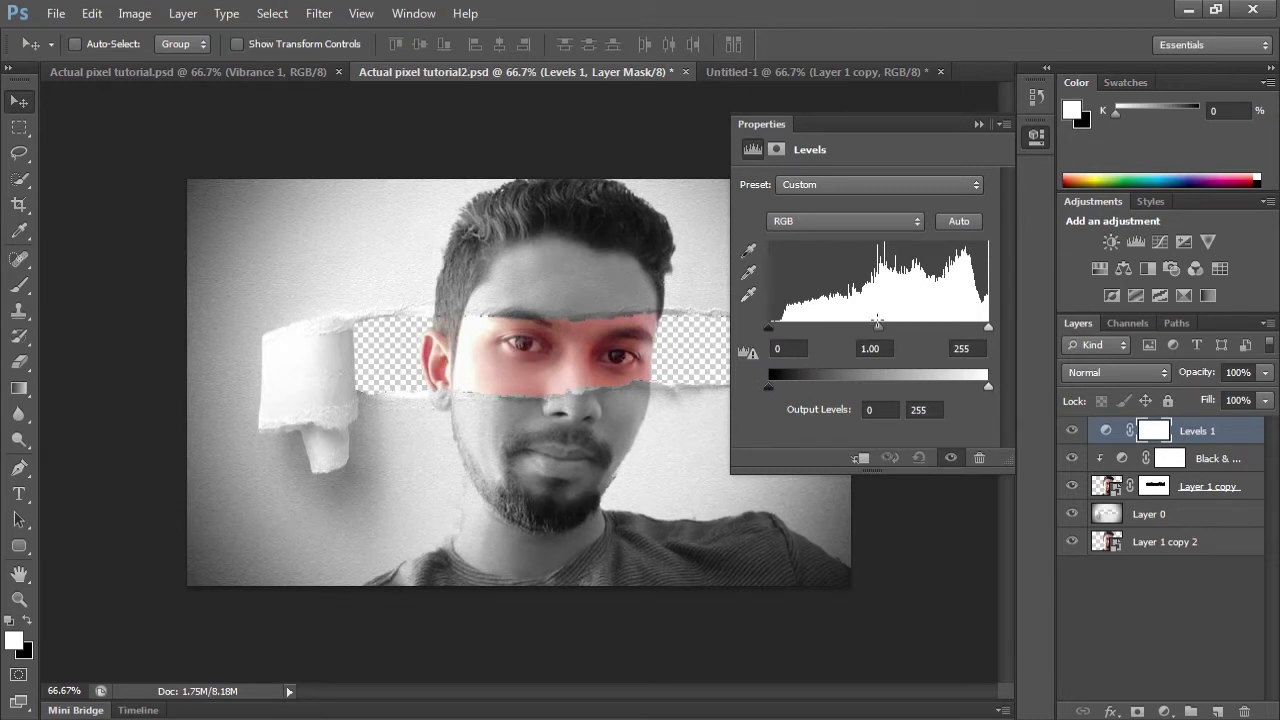
click(880, 327)
drag(880, 327, 886, 327)
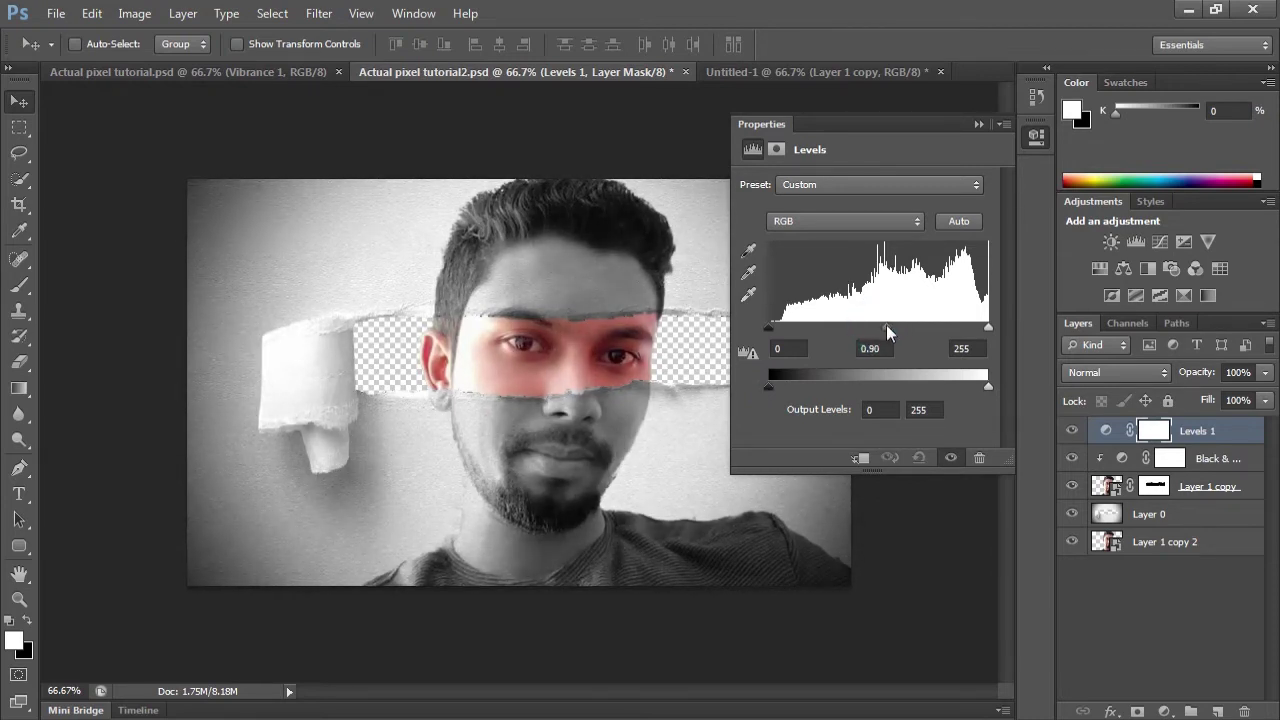
drag(772, 328, 780, 330)
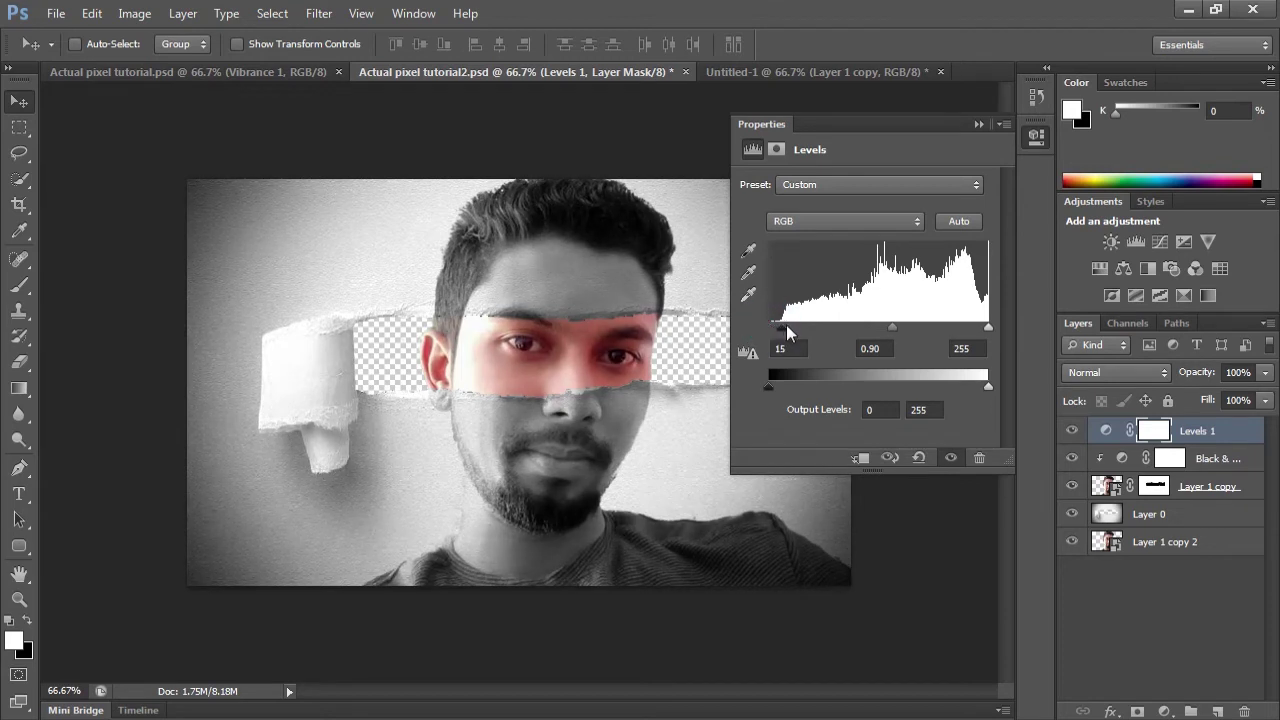
drag(988, 328, 973, 328)
drag(888, 327, 877, 328)
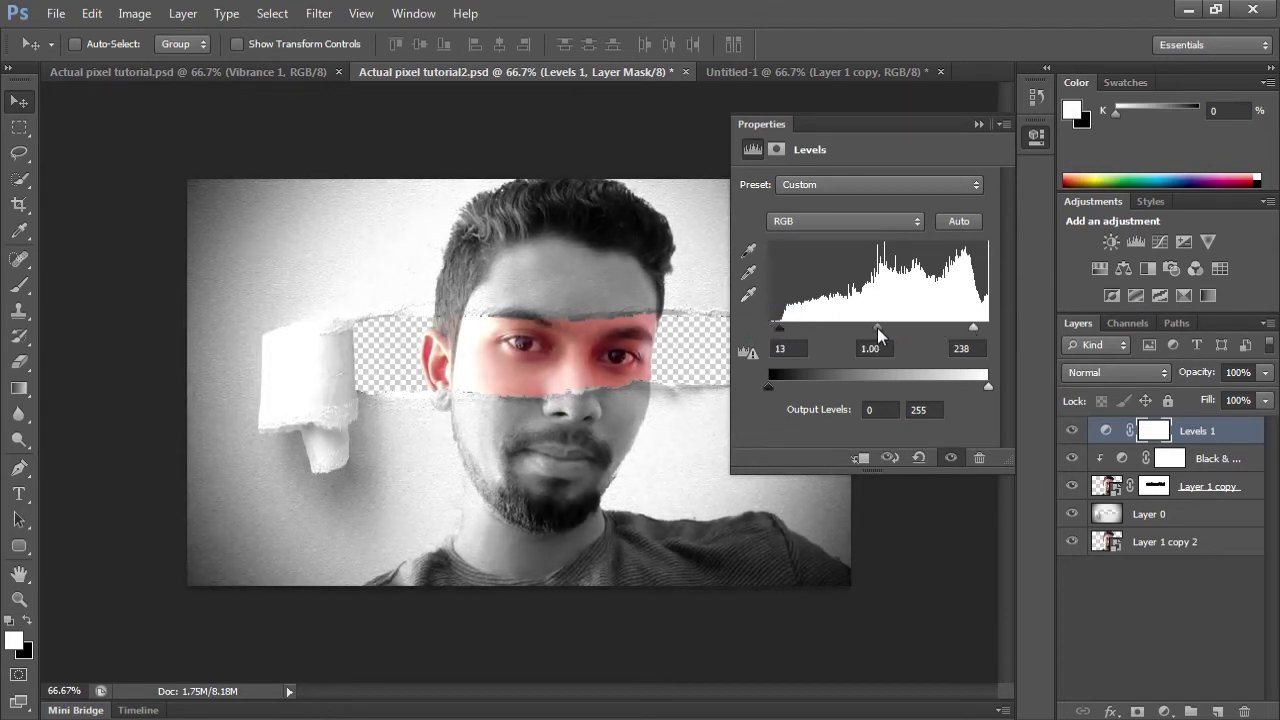
click(979, 124)
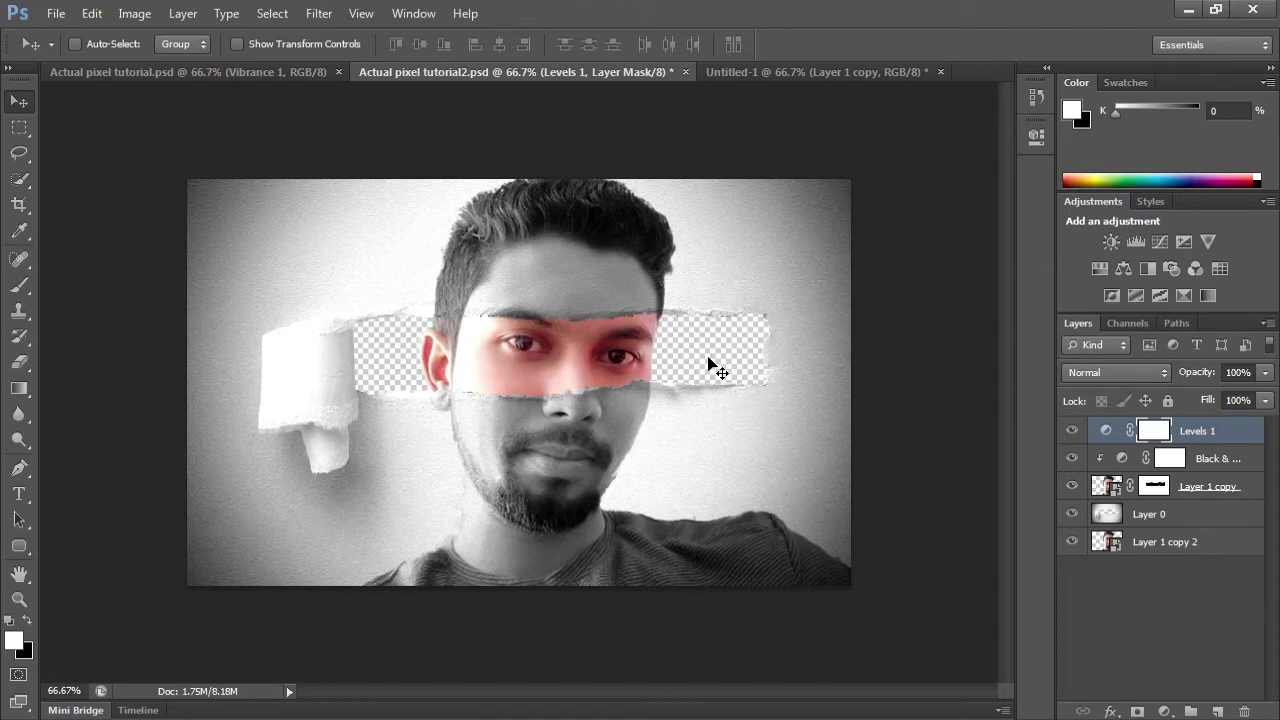
click(1218, 711)
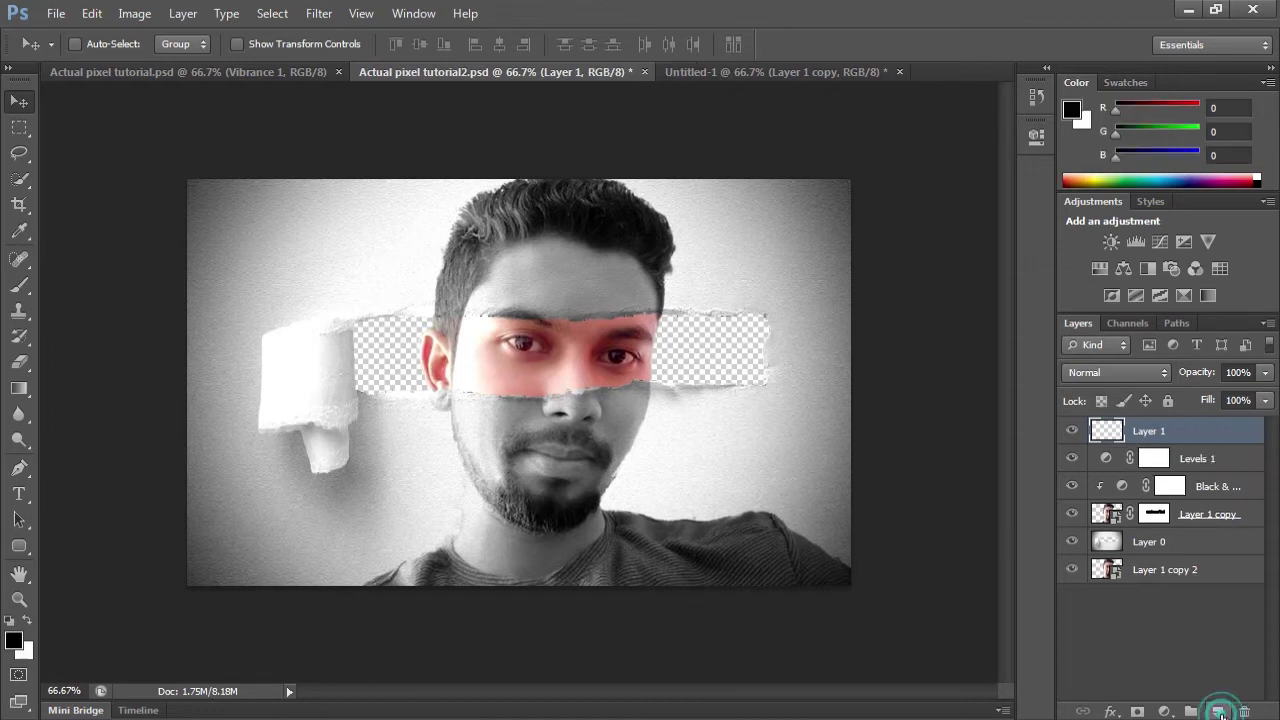
Fill the new layer with white and move it to the bottom of the stack
key(x)
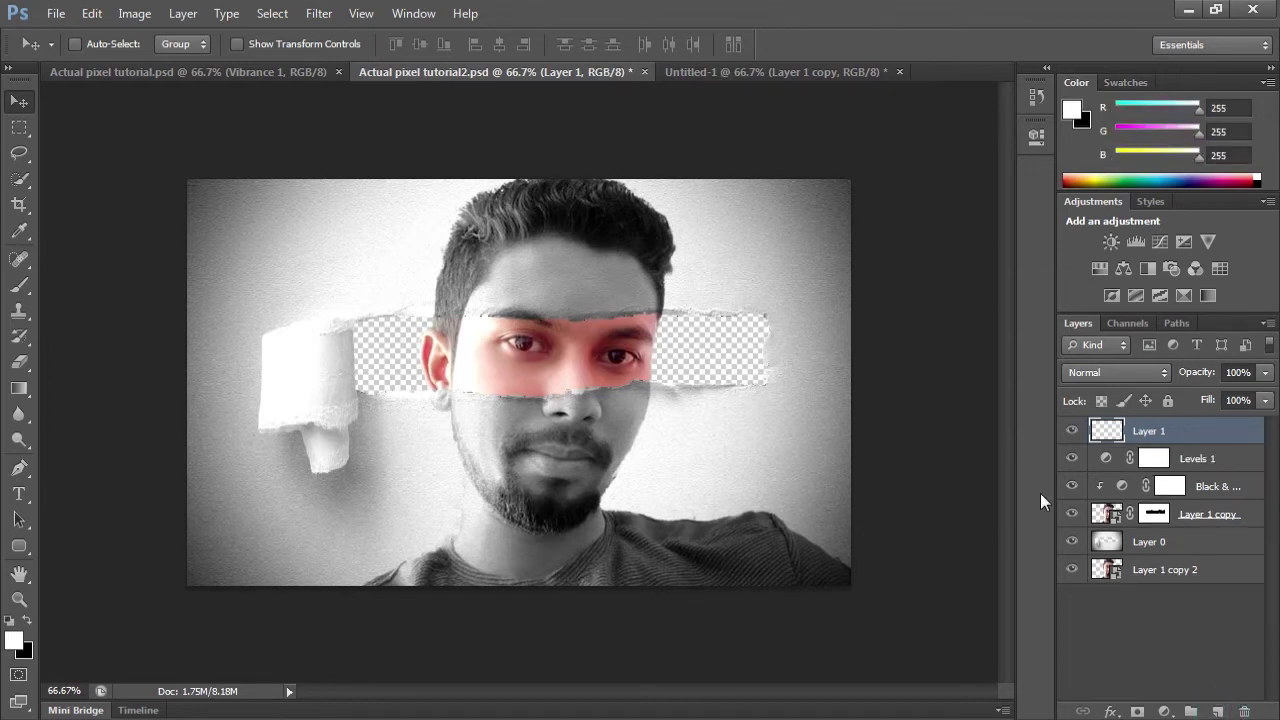
key(alt+BackSpace)
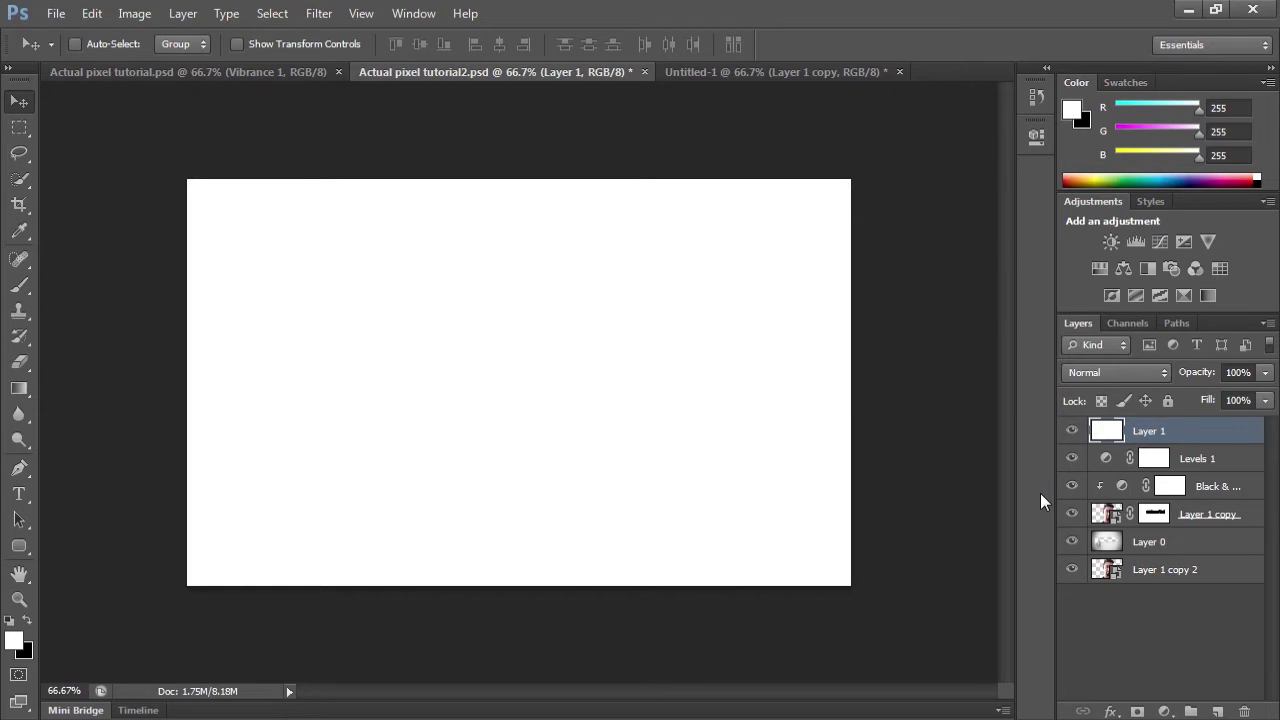
drag(1146, 432, 1148, 587)
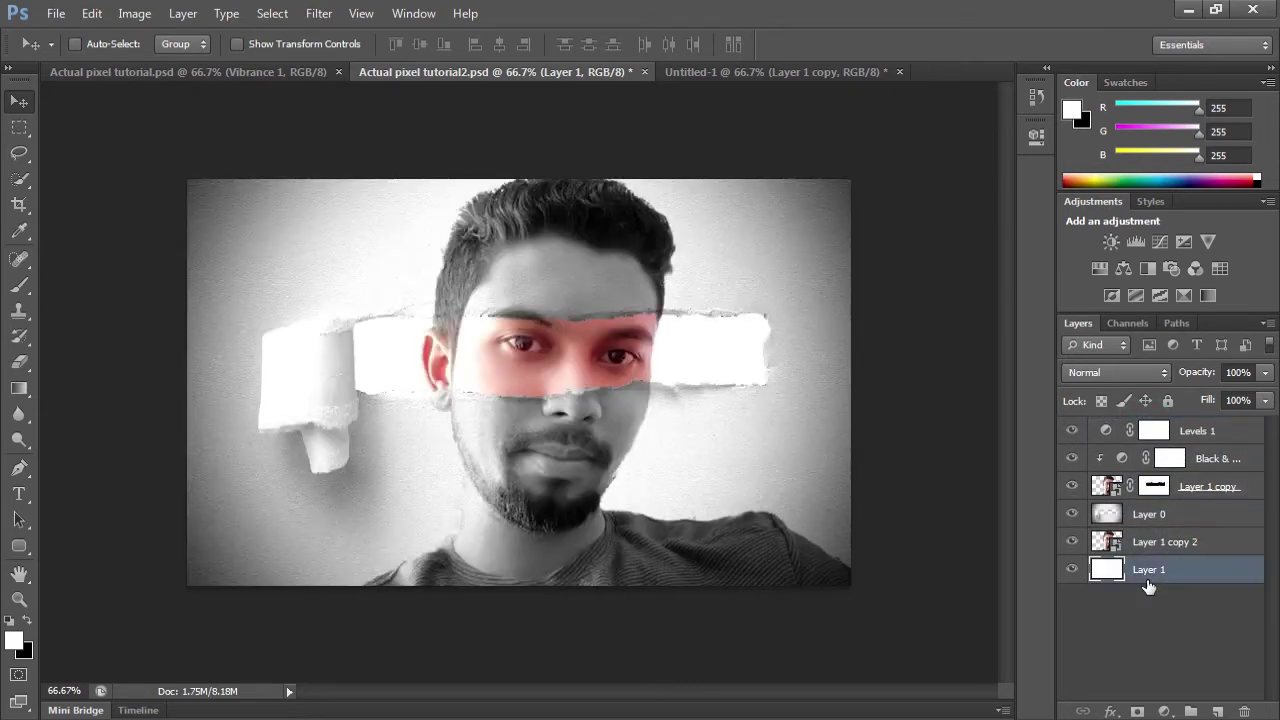
click(1073, 570)
click(1073, 570)
Test-fill the bottom layer with a cyan foreground colour
click(15, 641)
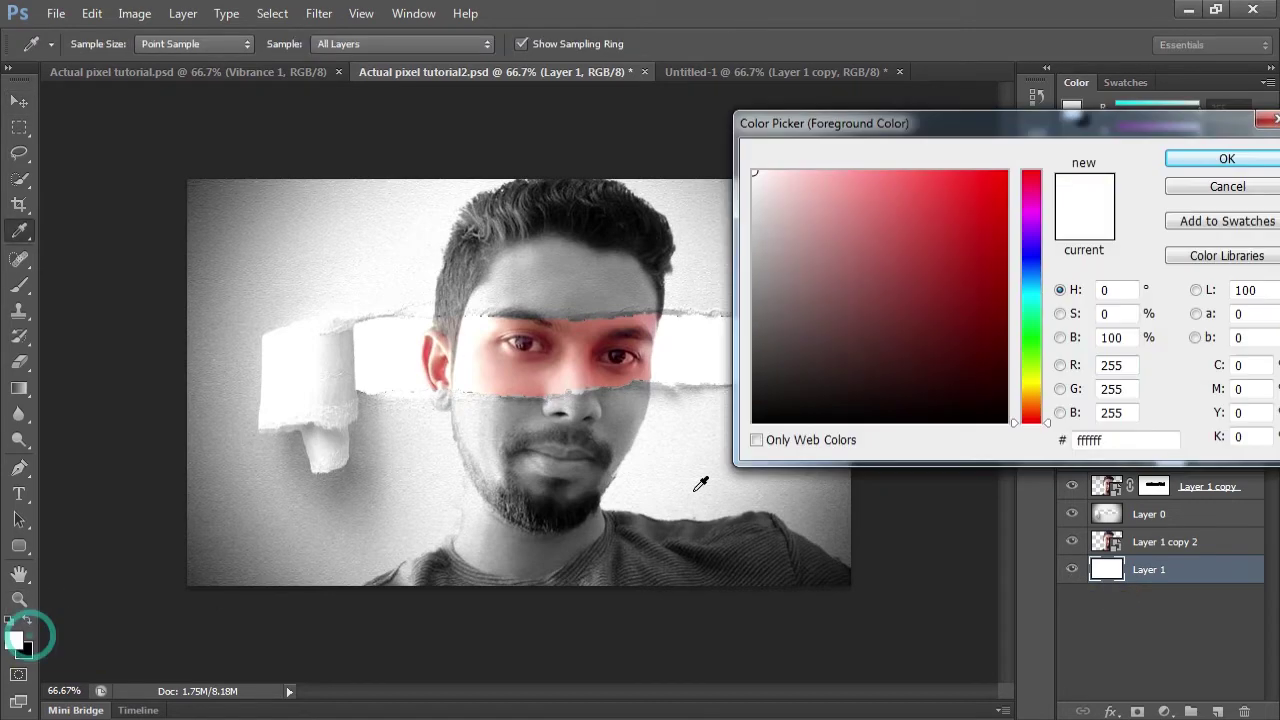
click(1031, 292)
click(957, 172)
click(1186, 155)
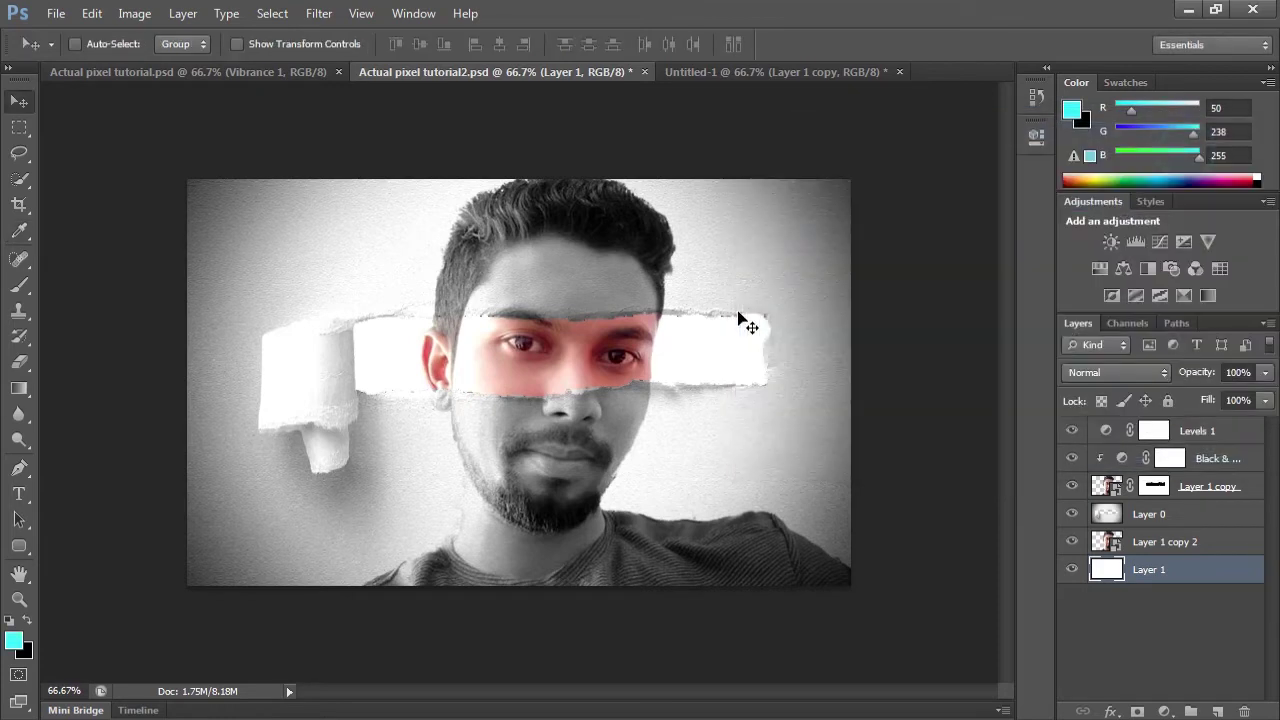
key(alt+BackSpace)
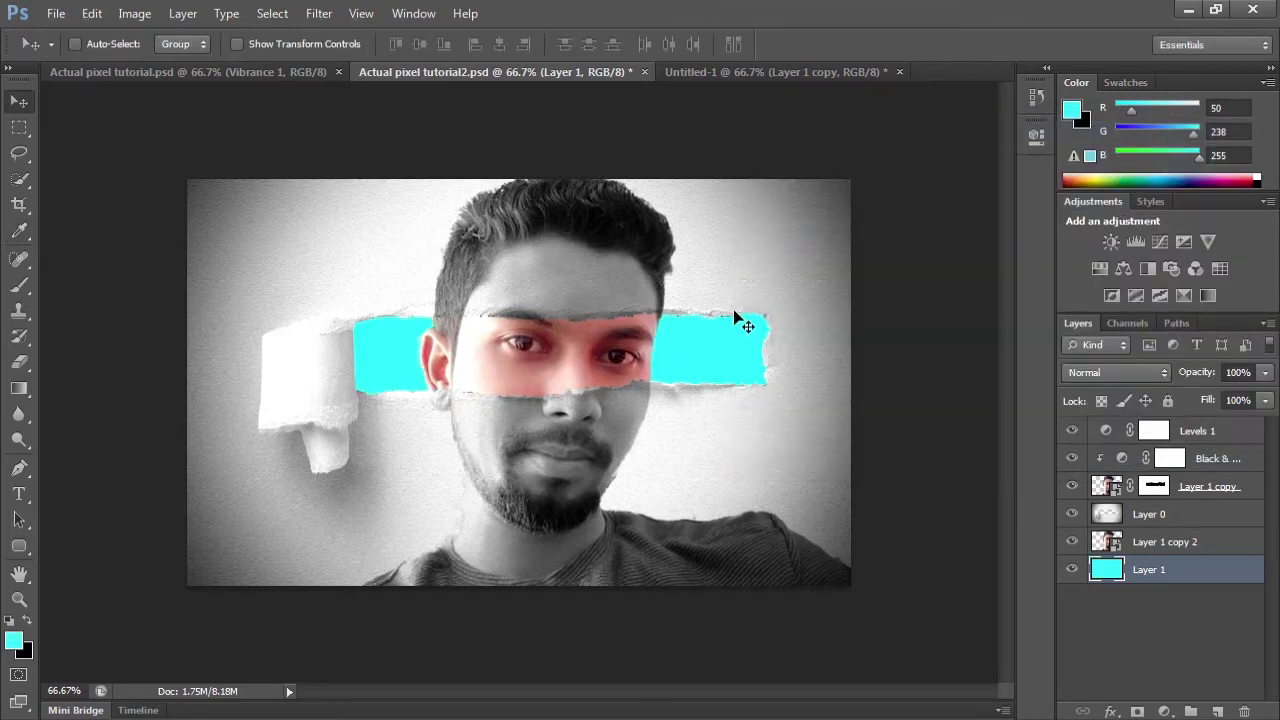
Refill the bottom layer with white and select the torn-paper Layer 0
click(14, 640)
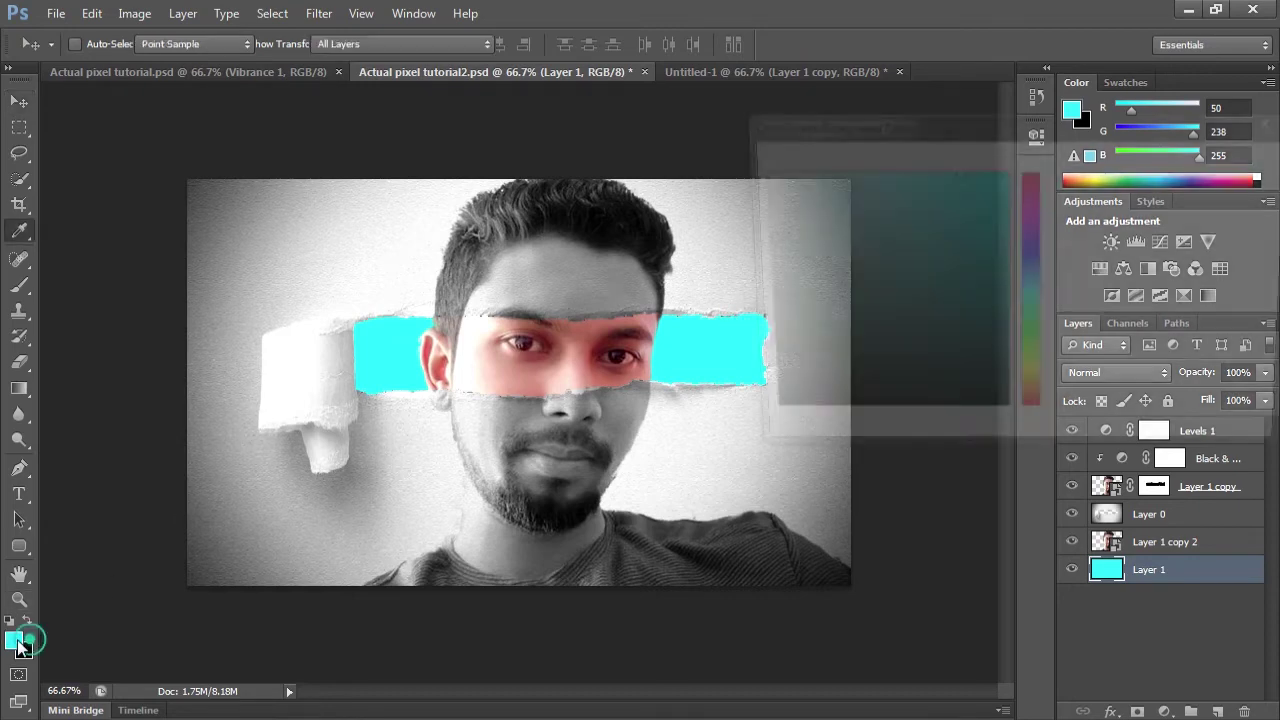
click(756, 174)
click(1227, 159)
key(v)
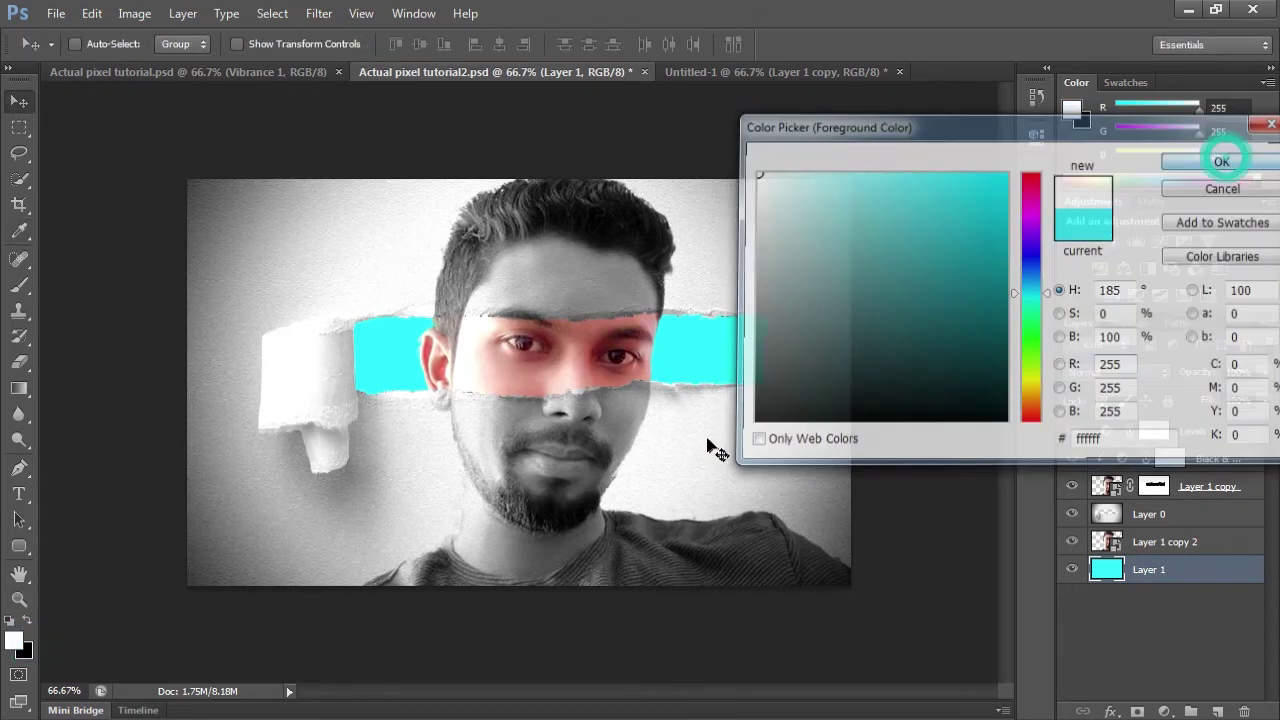
key(alt+BackSpace)
ctrl+click(706, 436)
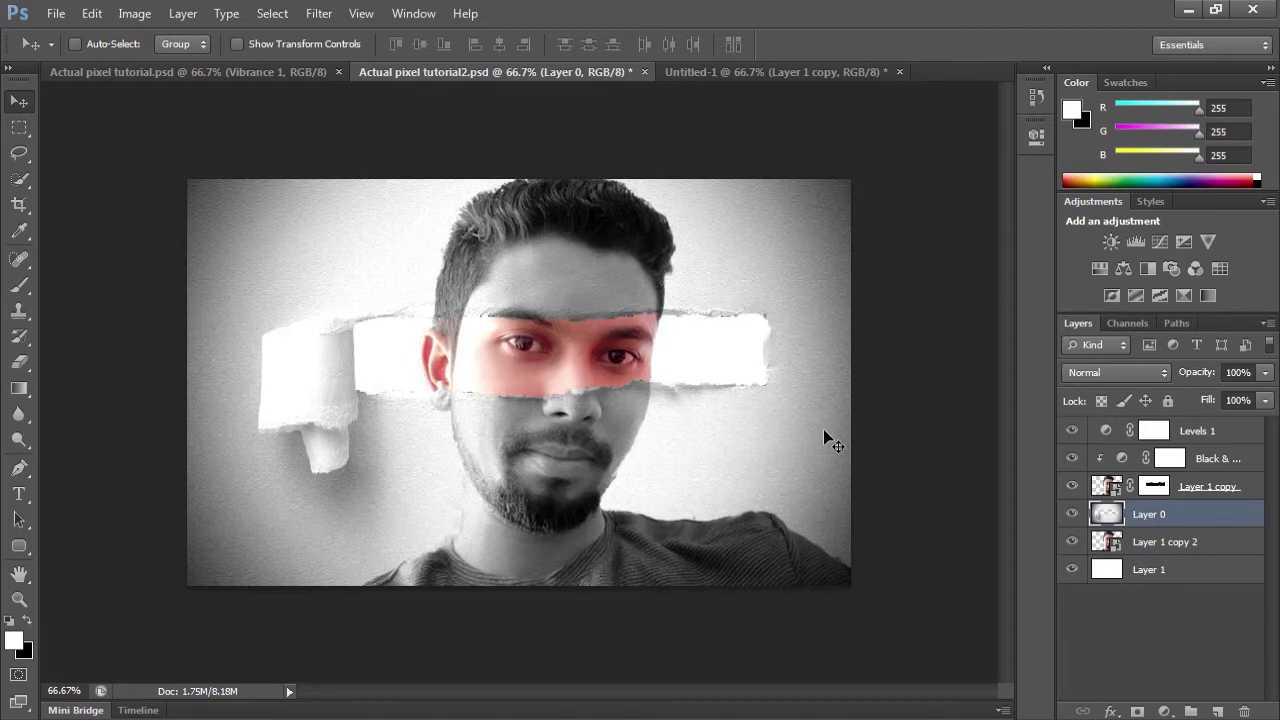
Add a Drop Shadow style to torn-paper Layer 0 with a 140° light angle
double_click(1175, 520)
drag(717, 147, 1044, 116)
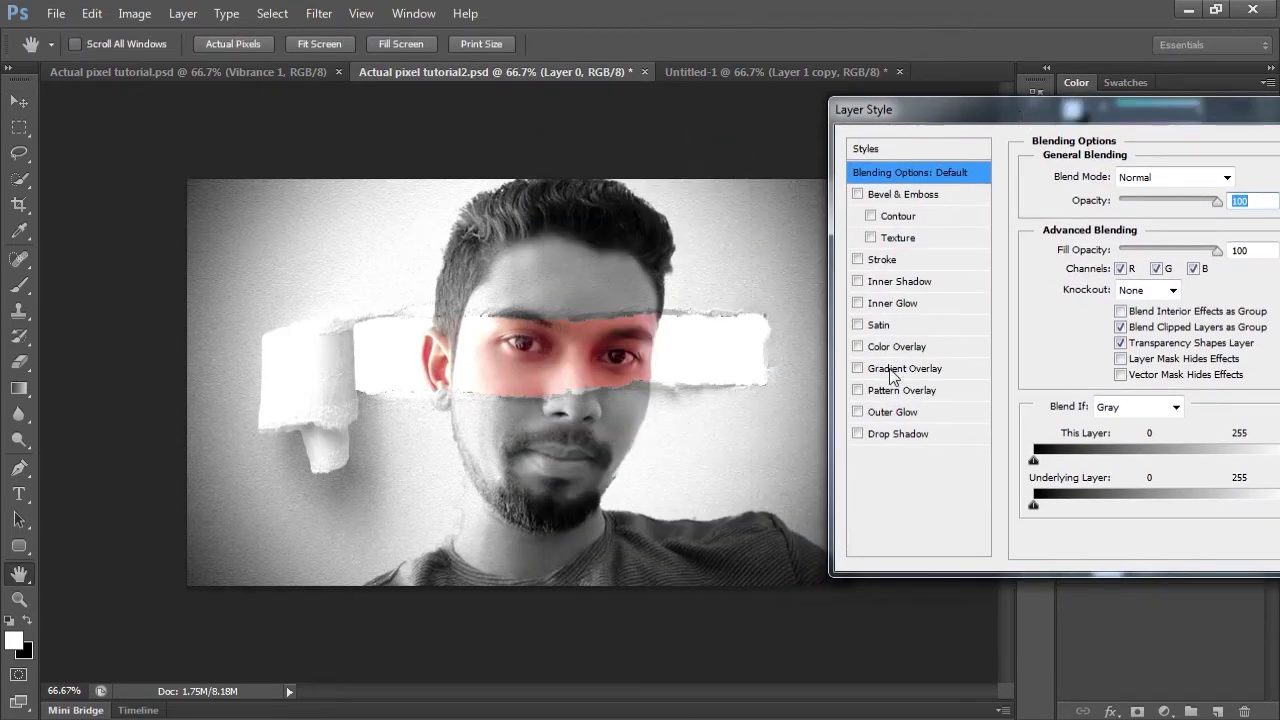
click(918, 440)
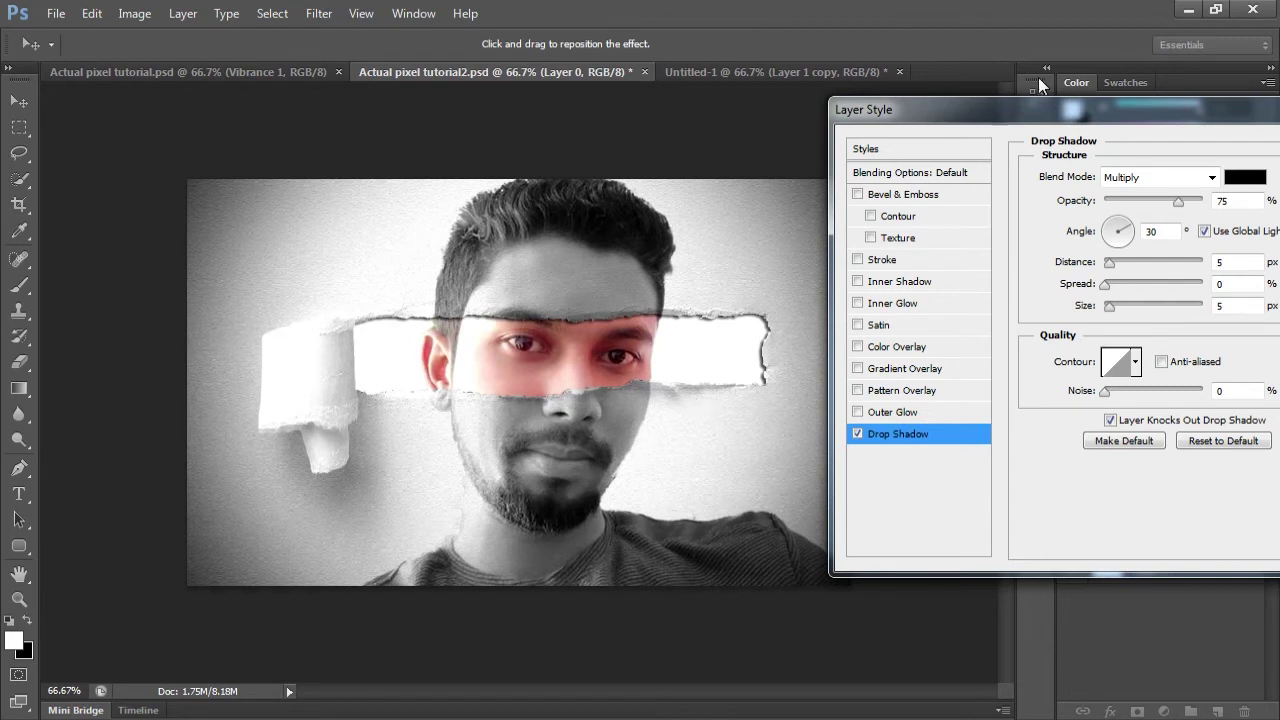
drag(1048, 106, 996, 102)
mouse_move(1066, 230)
mouse_down()
mouse_move(1063, 218)
mouse_move(1000, 232)
mouse_move(995, 193)
mouse_up()
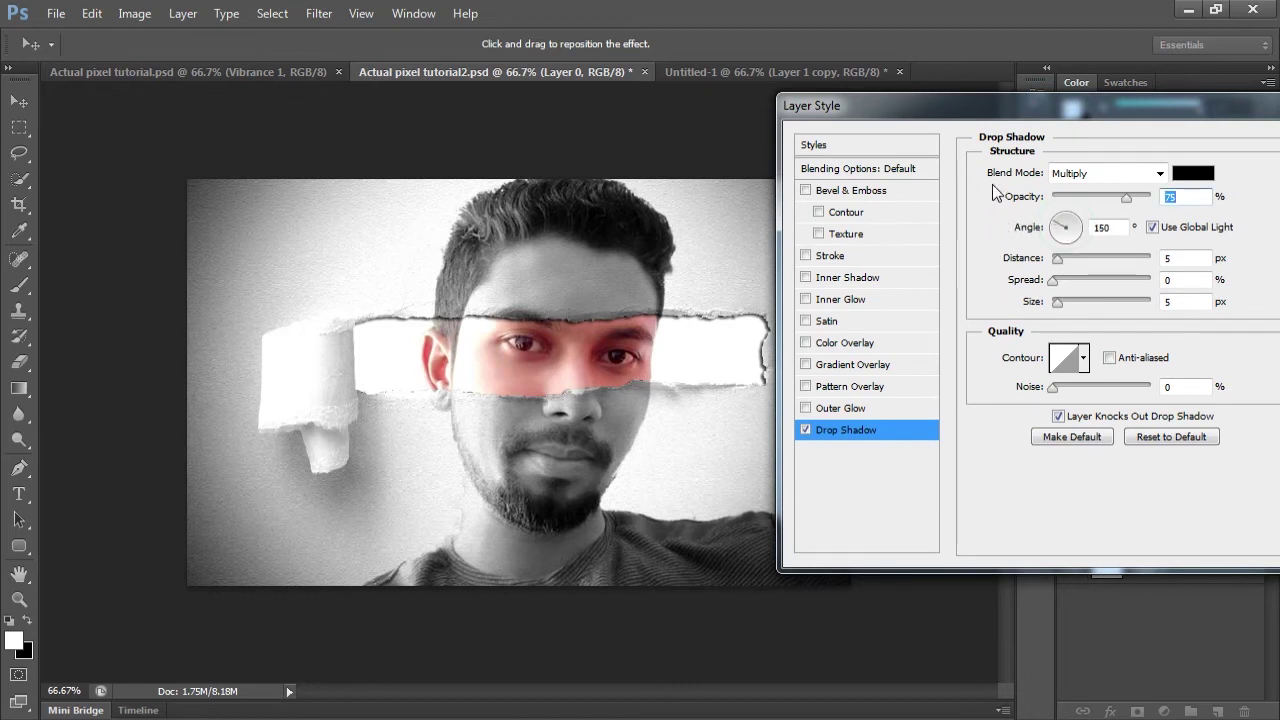
drag(995, 193, 1010, 178)
click(1101, 227)
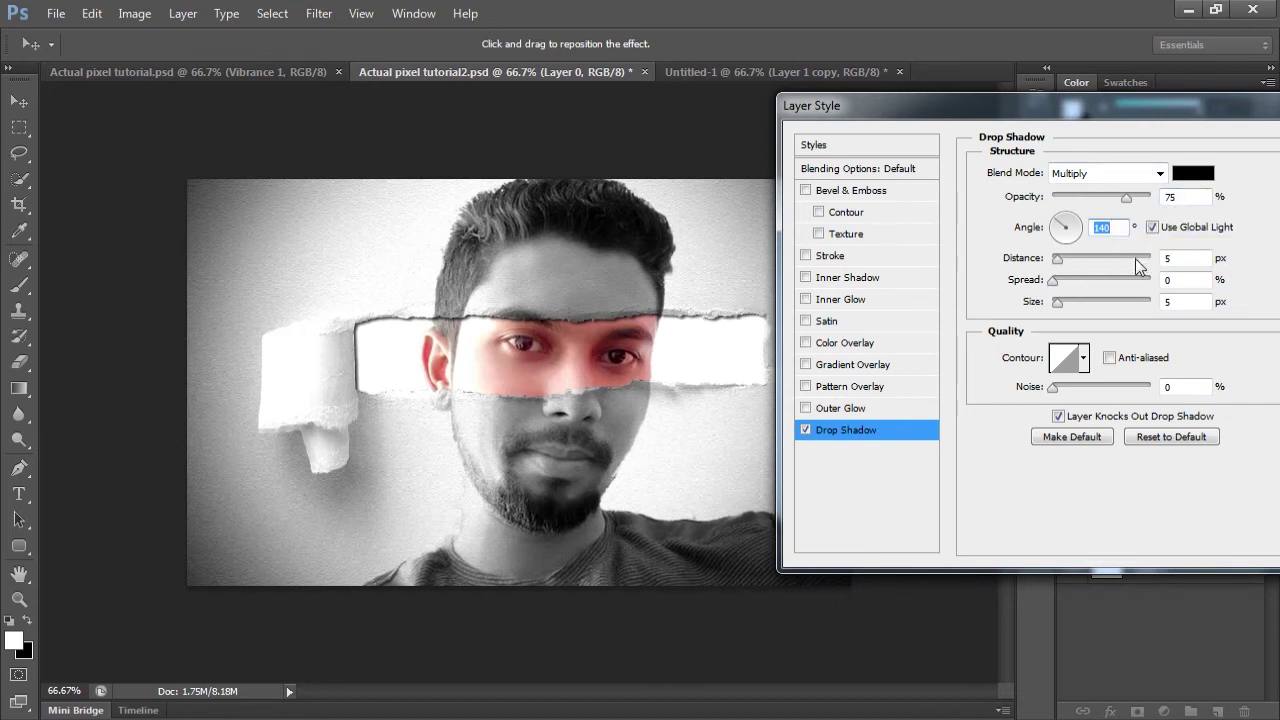
Give the drop shadow a 10 px distance and 10 px size, and apply it
click(1060, 259)
drag(1062, 262, 1062, 263)
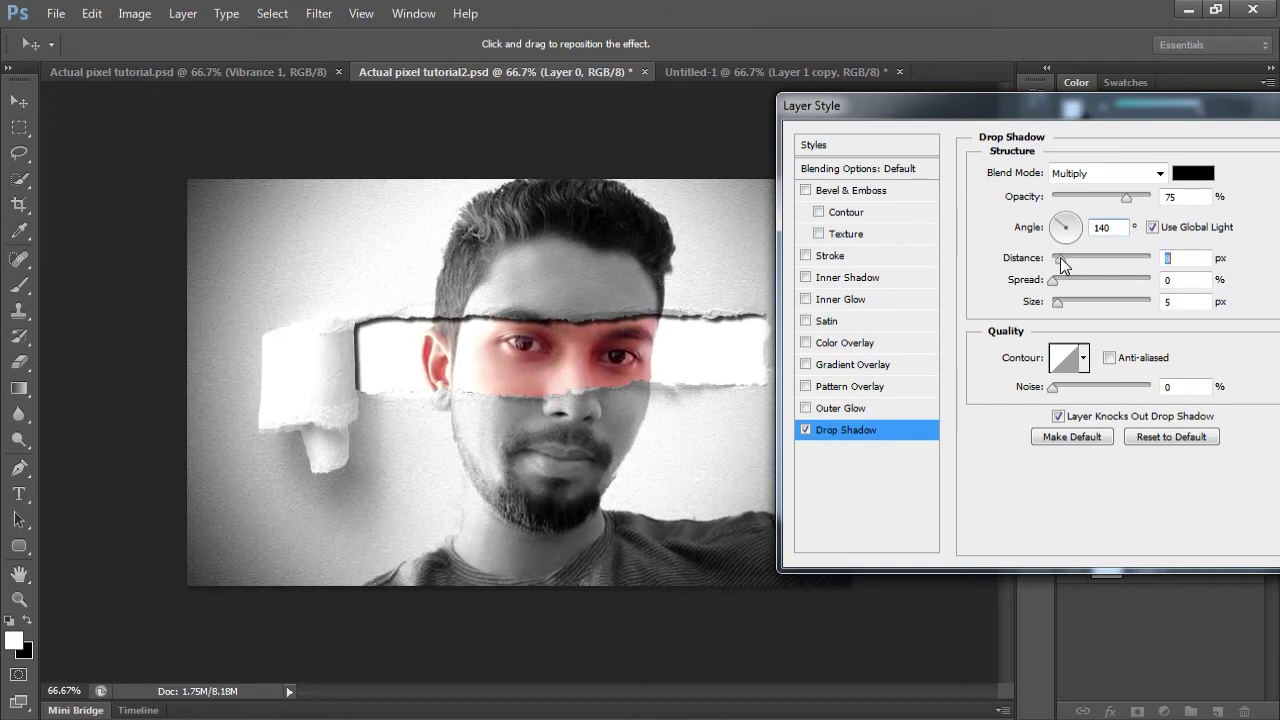
drag(1061, 256, 1066, 261)
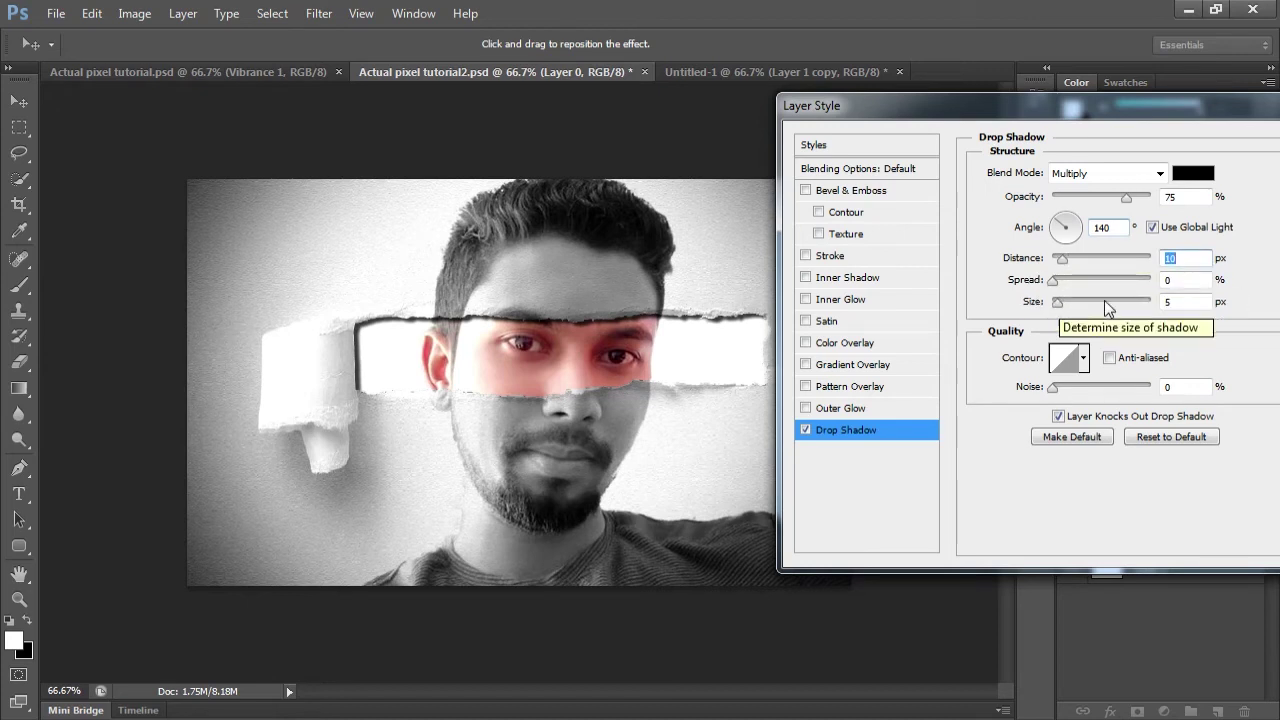
drag(1058, 303, 1062, 306)
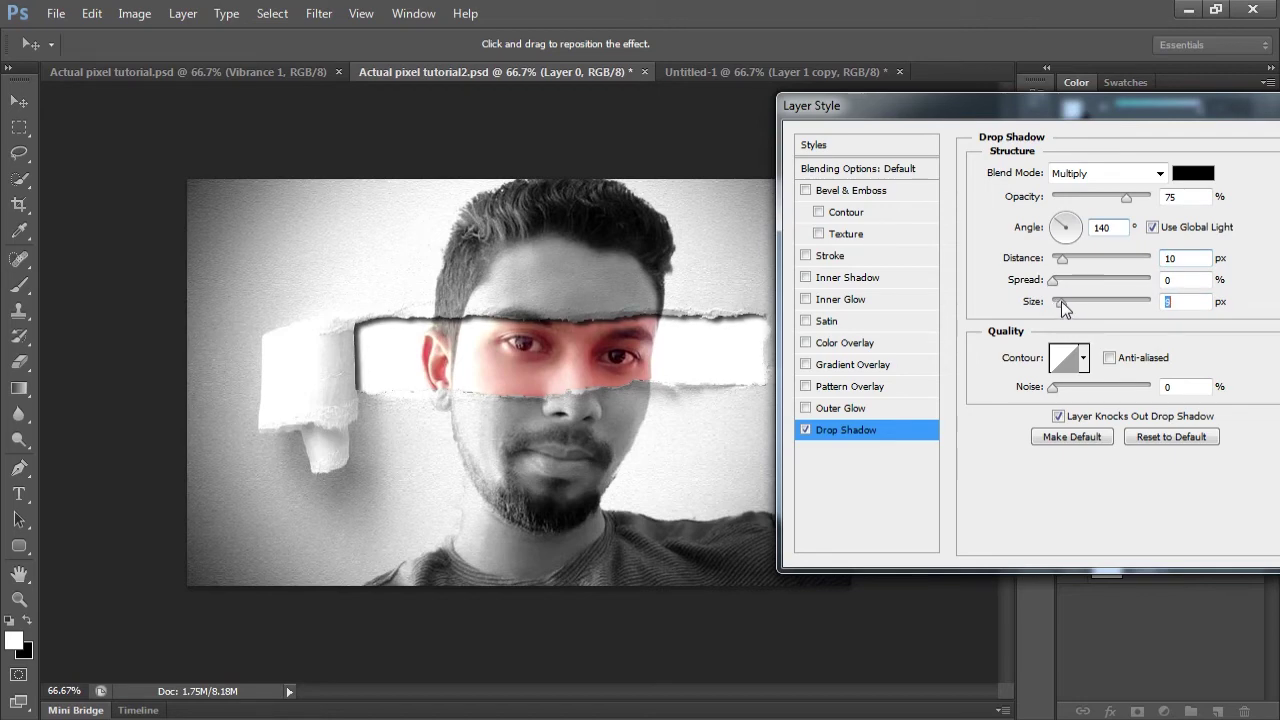
drag(1062, 303, 1064, 303)
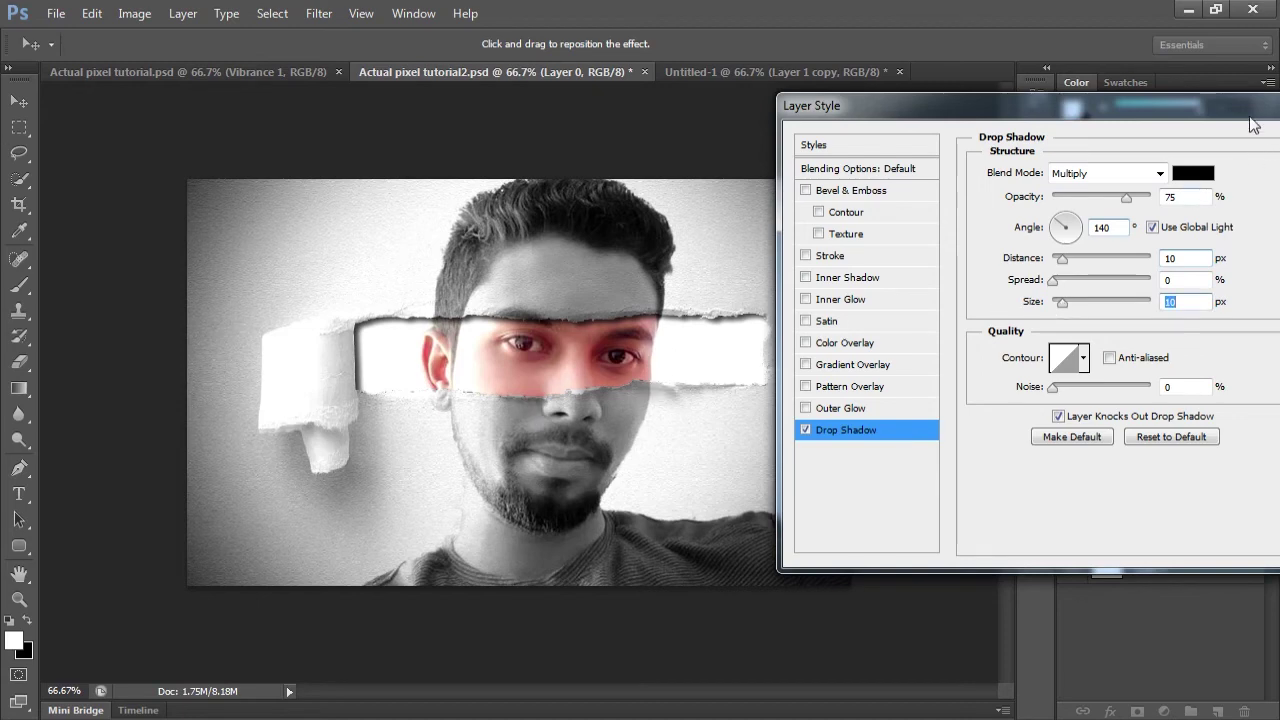
drag(1160, 103, 835, 118)
click(1034, 159)
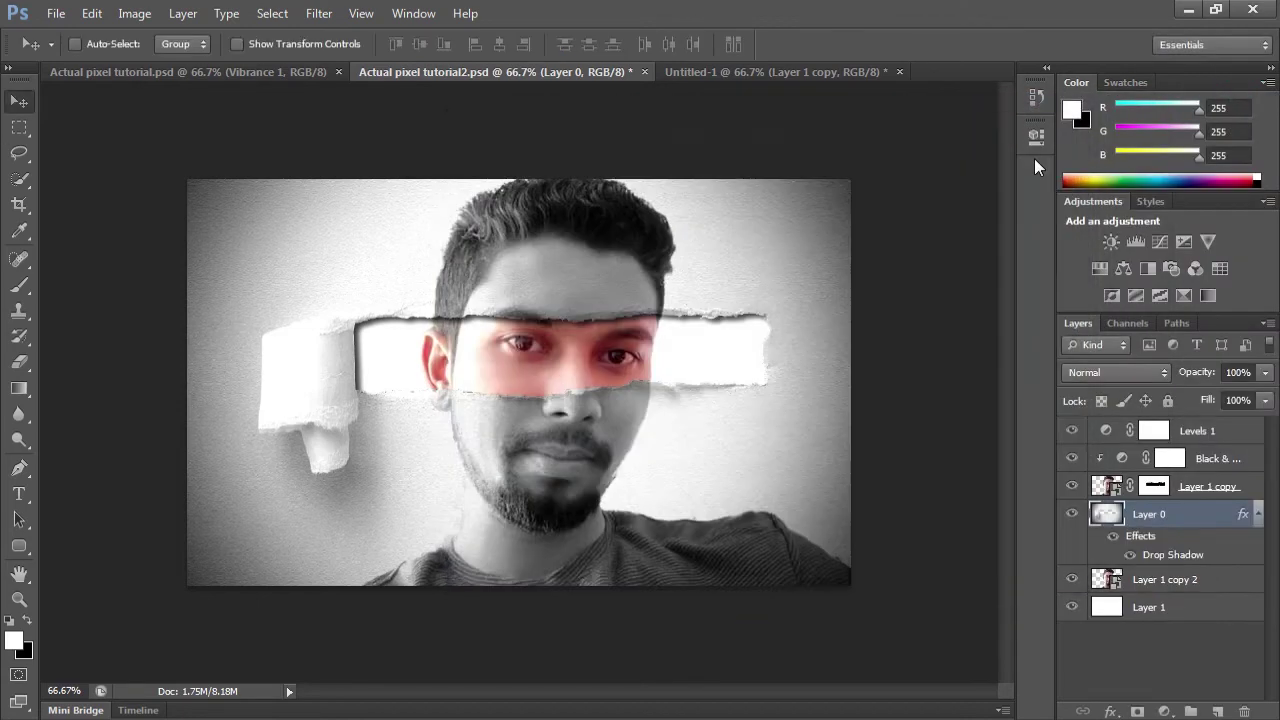